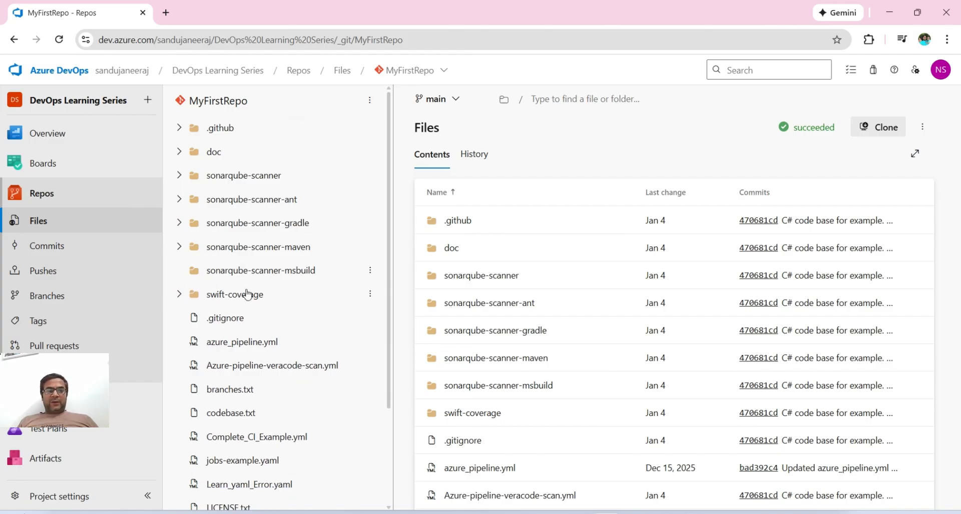
# Step: Examine the contents of the sonarqube-scanner-msbuild, sonarqube-scanner-gradle and sonarqube-scanner-ant folders in the MyFirstRepo repository
pyautogui.click(237, 279)
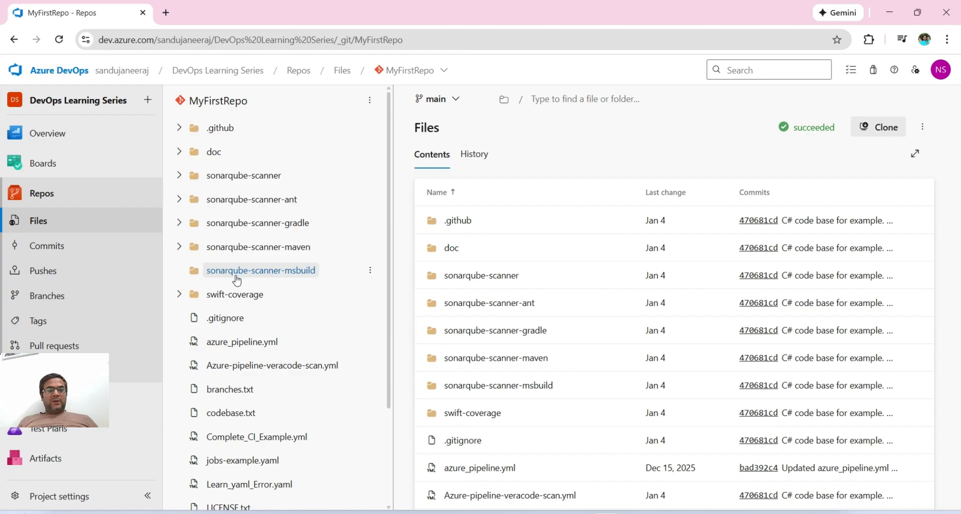
pyautogui.click(185, 271)
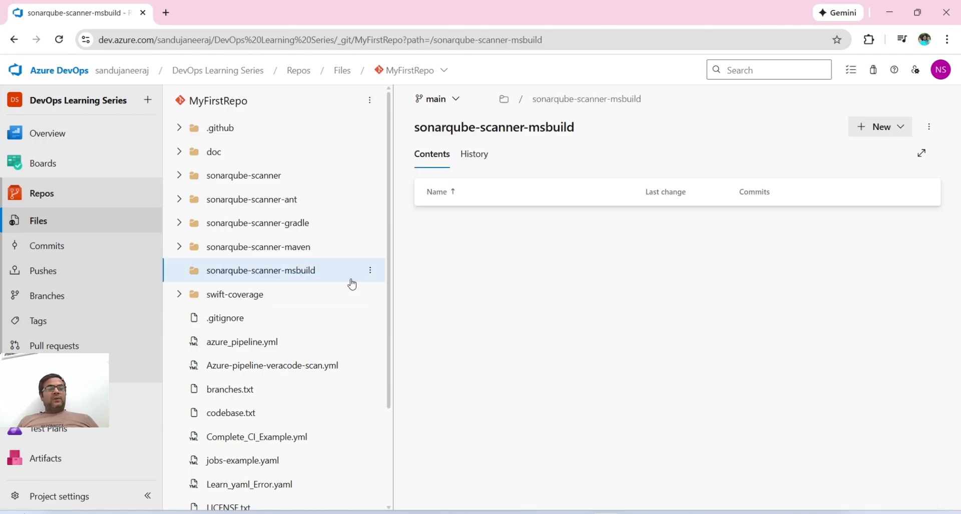
pyautogui.click(288, 230)
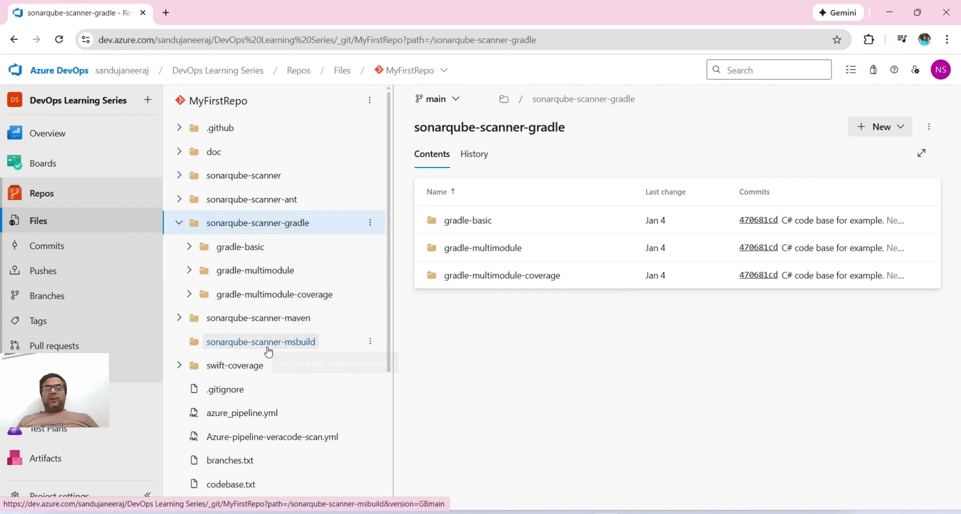
pyautogui.click(264, 345)
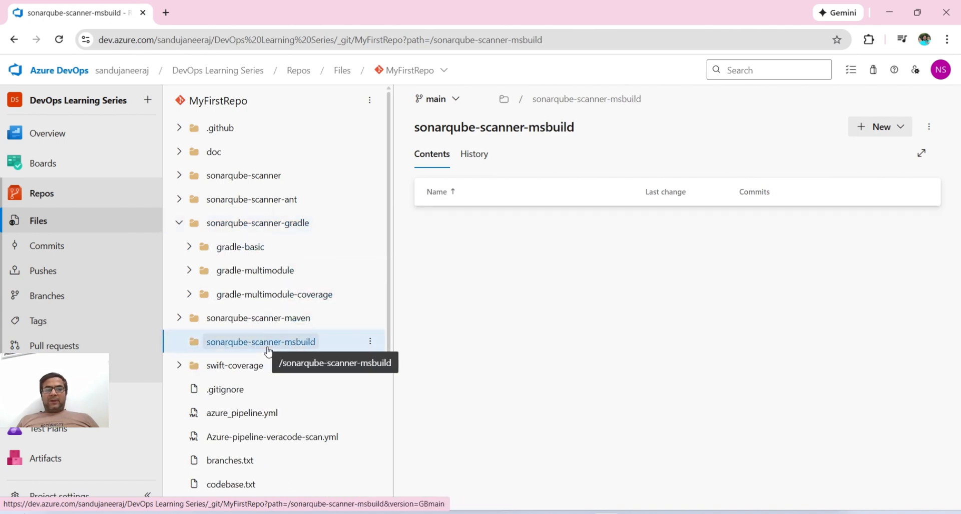
pyautogui.click(249, 202)
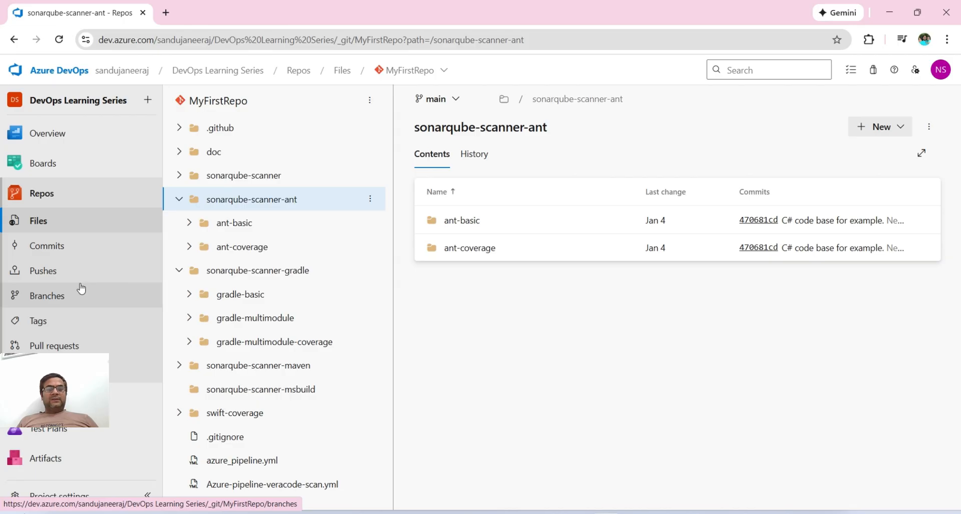
# Step: Start a new pipeline in the classic editor, using the main branch of the Azure Repos Git repository MyFirstRepo as source
pyautogui.moveTo(80, 398)
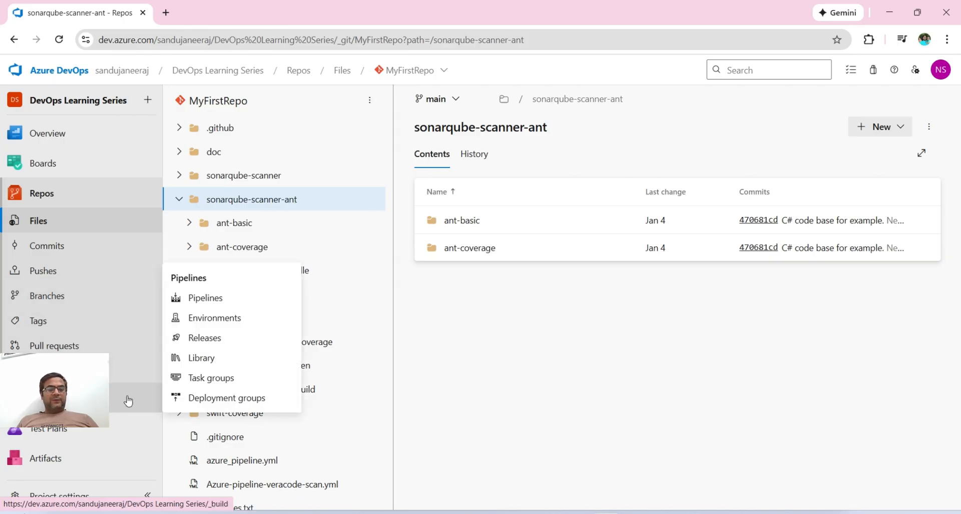
pyautogui.click(221, 299)
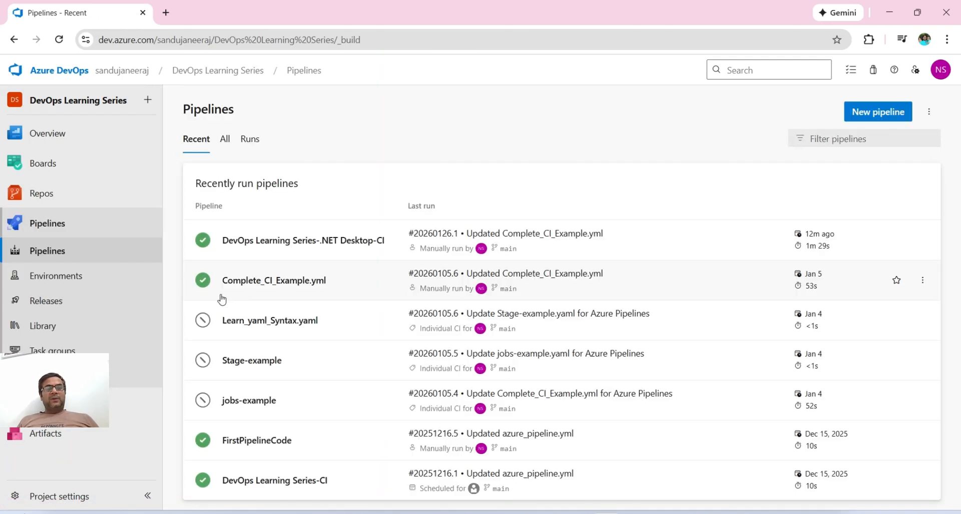
pyautogui.click(879, 113)
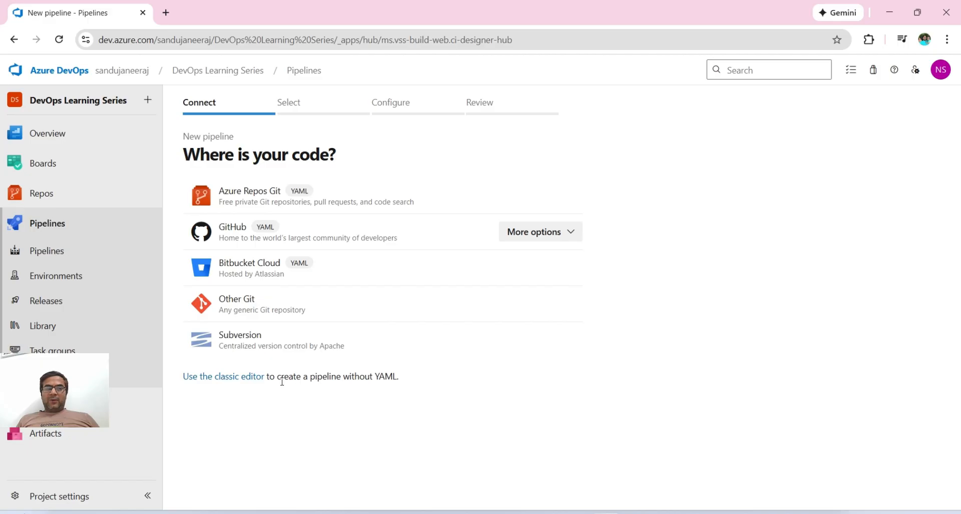
pyautogui.click(215, 379)
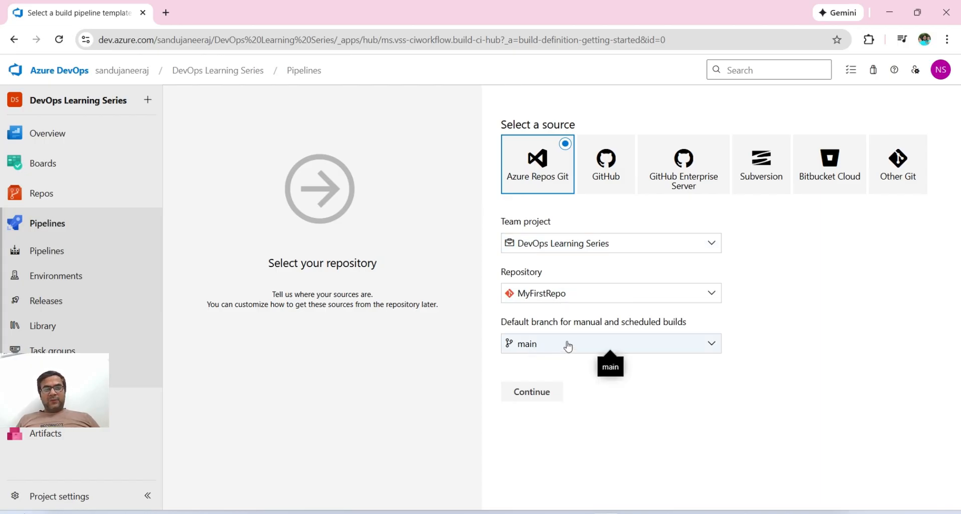
pyautogui.click(547, 399)
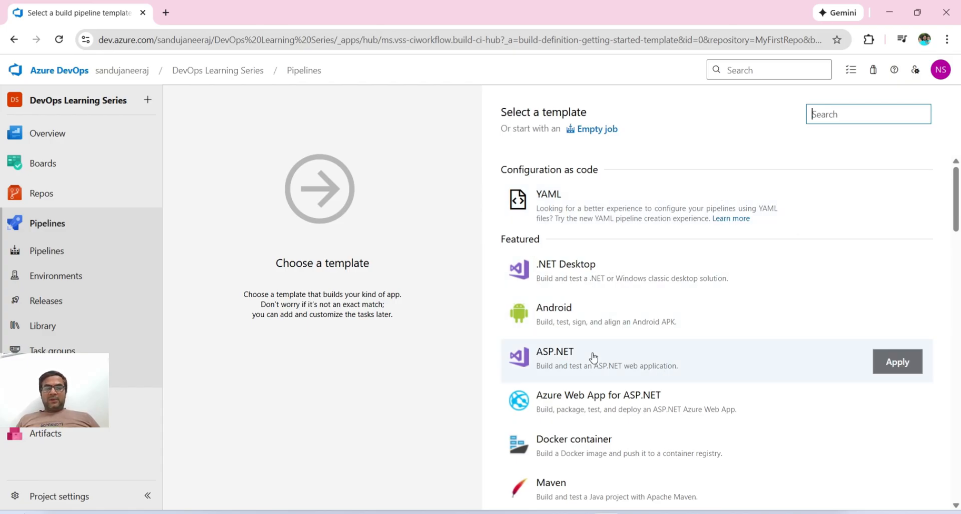
# Step: Look through the available build templates and apply the .NET Desktop template to the new pipeline
pyautogui.scroll(-4, 593, 357)
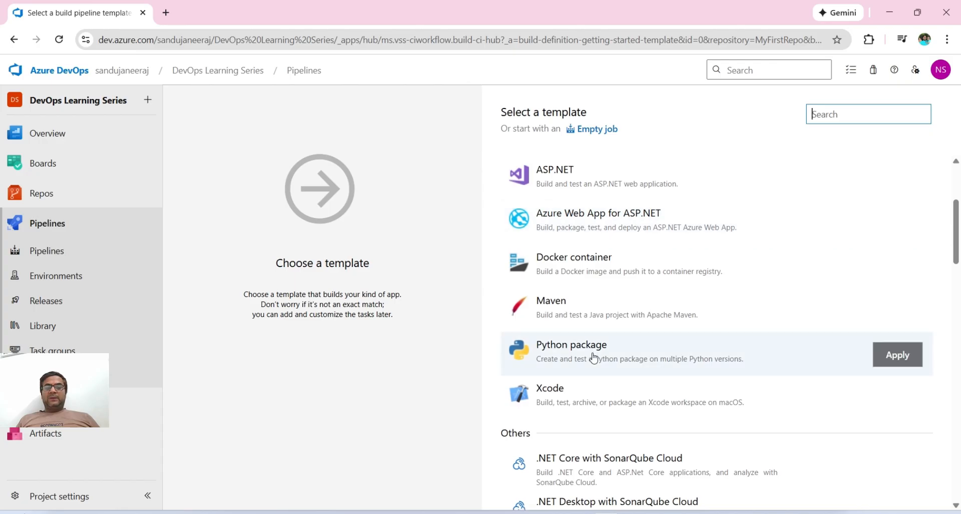
pyautogui.scroll(-2, 594, 357)
pyautogui.scroll(6, 594, 357)
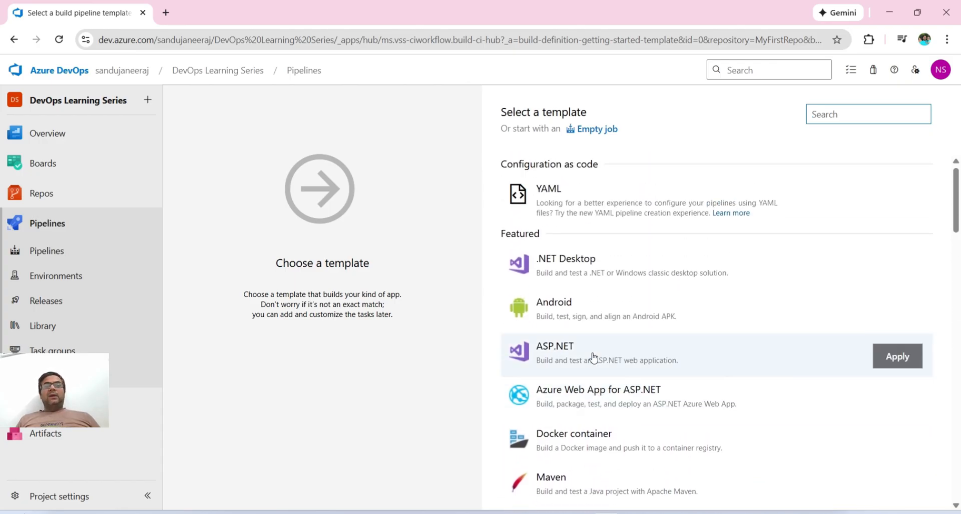
pyautogui.scroll(-4, 594, 358)
pyautogui.scroll(-6, 593, 357)
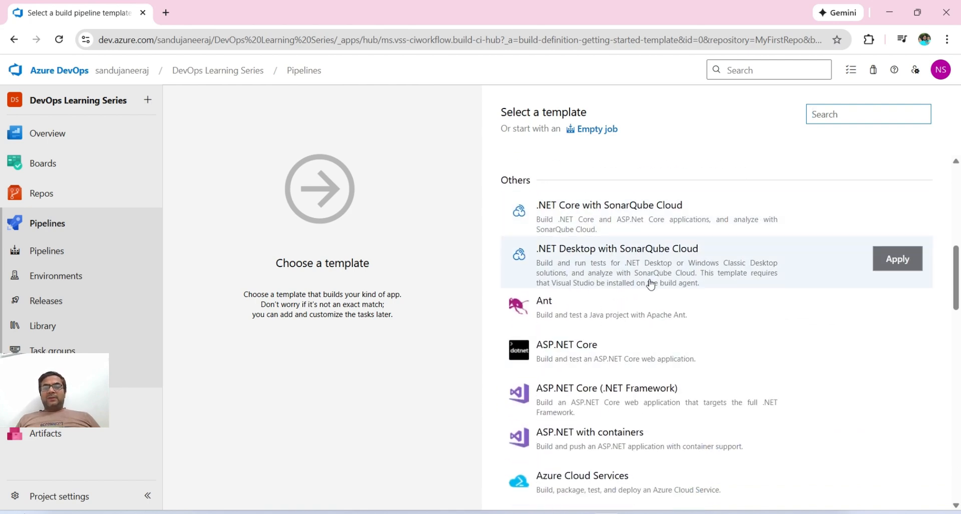
pyautogui.scroll(-2, 671, 455)
pyautogui.scroll(-3, 671, 455)
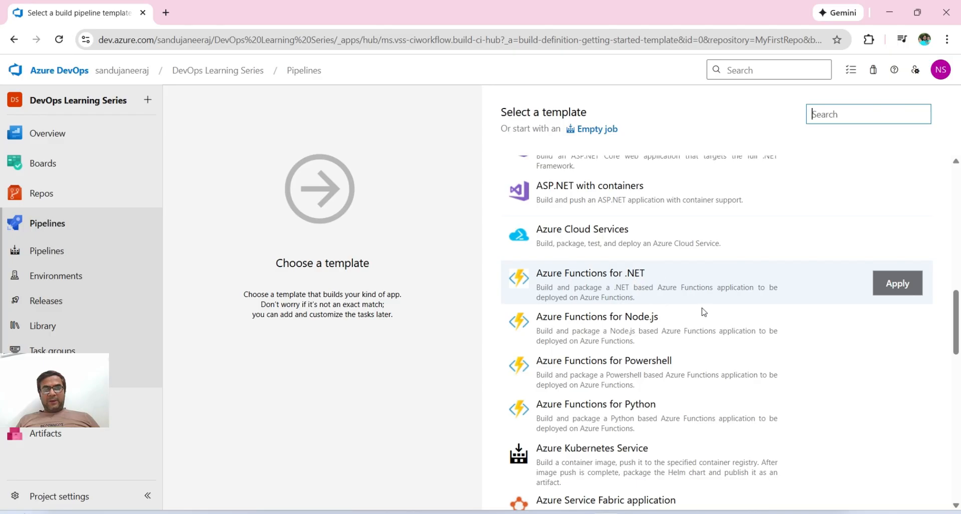
pyautogui.scroll(-2, 716, 327)
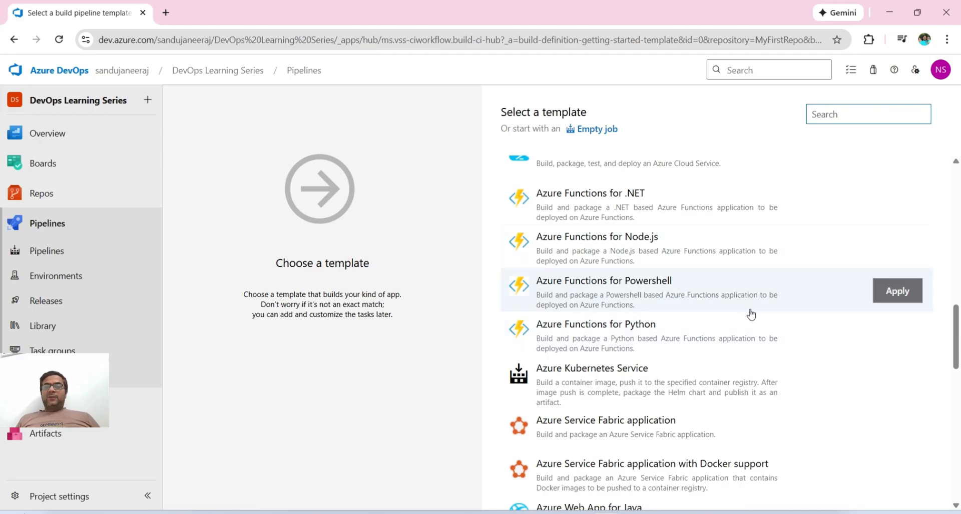
pyautogui.scroll(2, 750, 314)
pyautogui.scroll(10, 751, 313)
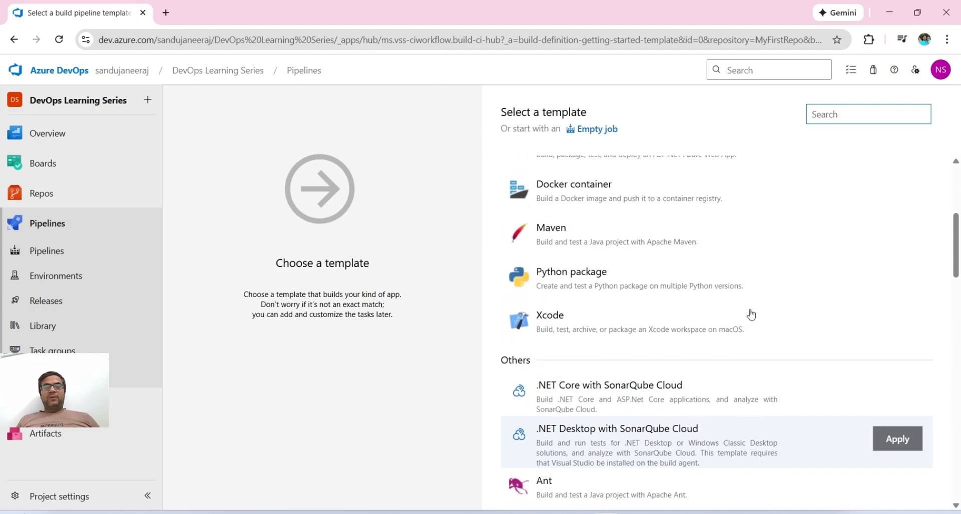
pyautogui.scroll(5, 750, 314)
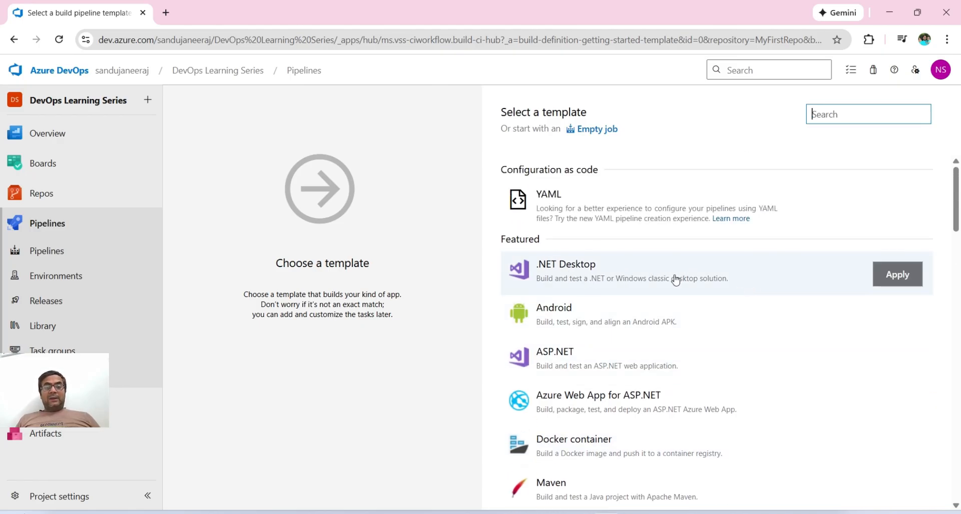
pyautogui.click(897, 275)
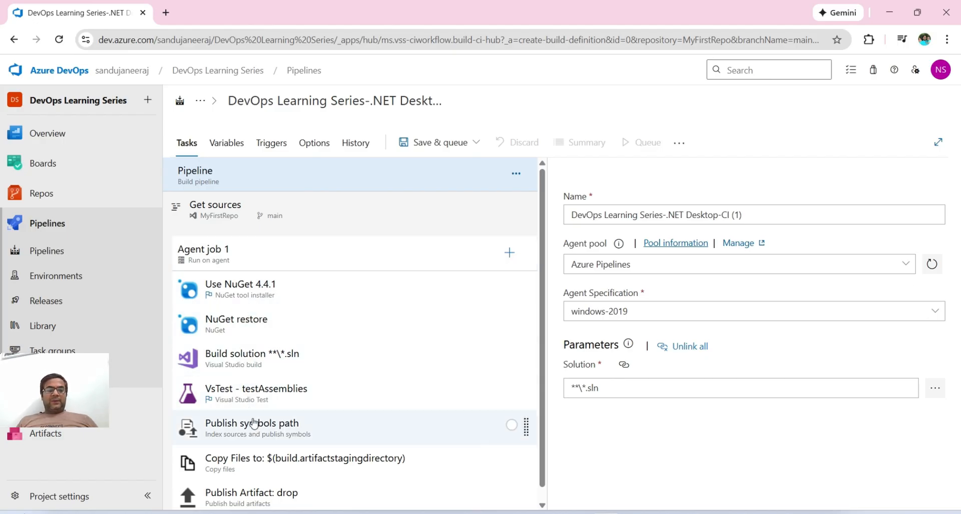
# Step: Disable the NuGet restore task in Agent job 1
pyautogui.scroll(-1, 254, 424)
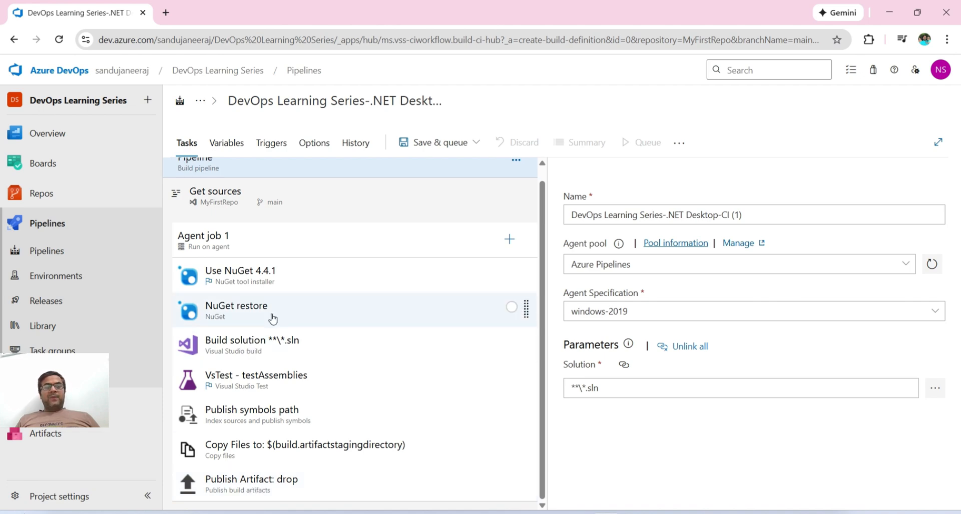
pyautogui.rightClick(308, 313)
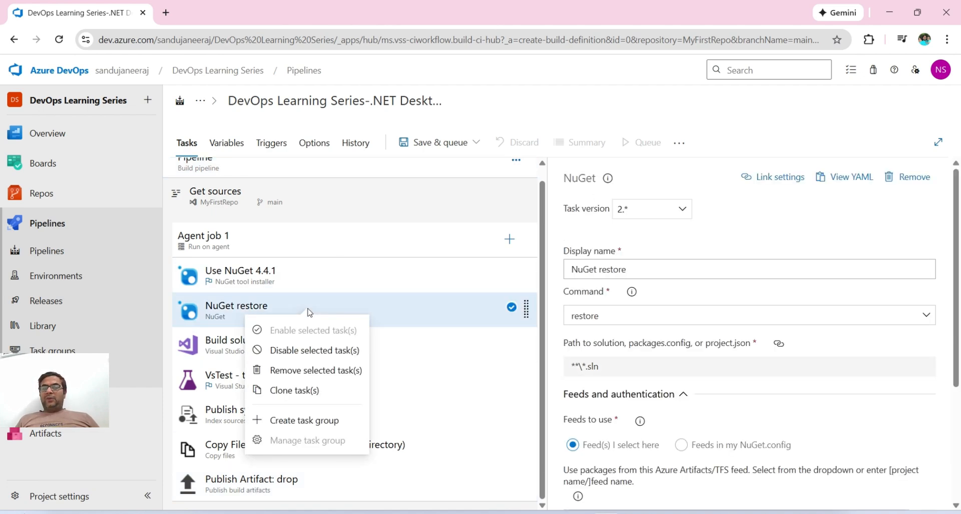
pyautogui.click(311, 351)
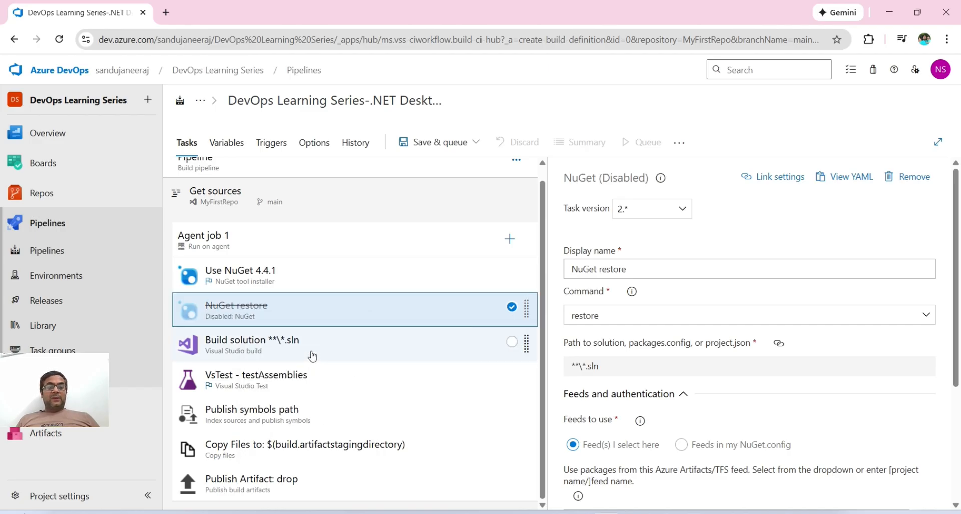
# Step: Check the pipeline's source settings, and set Agent job 1 to the Azure Pipelines agent pool with the windows-latest specification
pyautogui.click(315, 199)
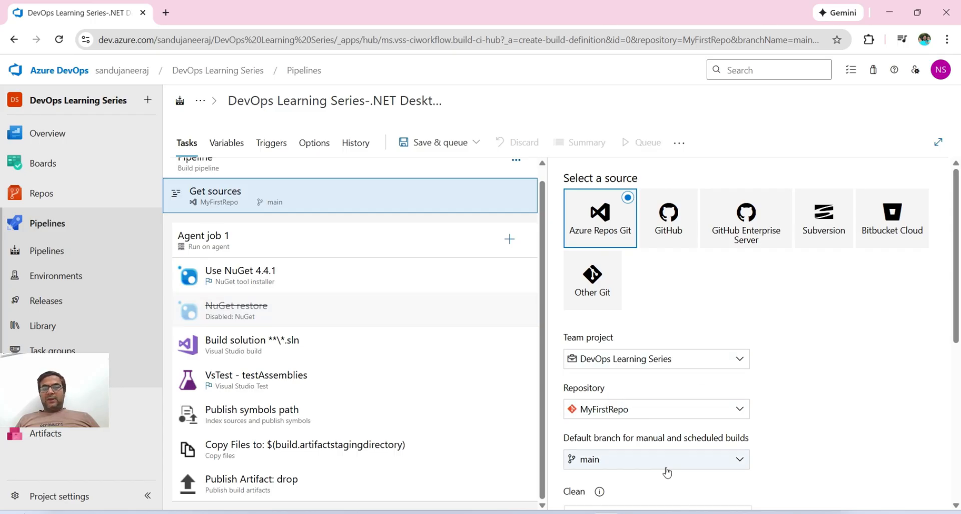
pyautogui.click(270, 244)
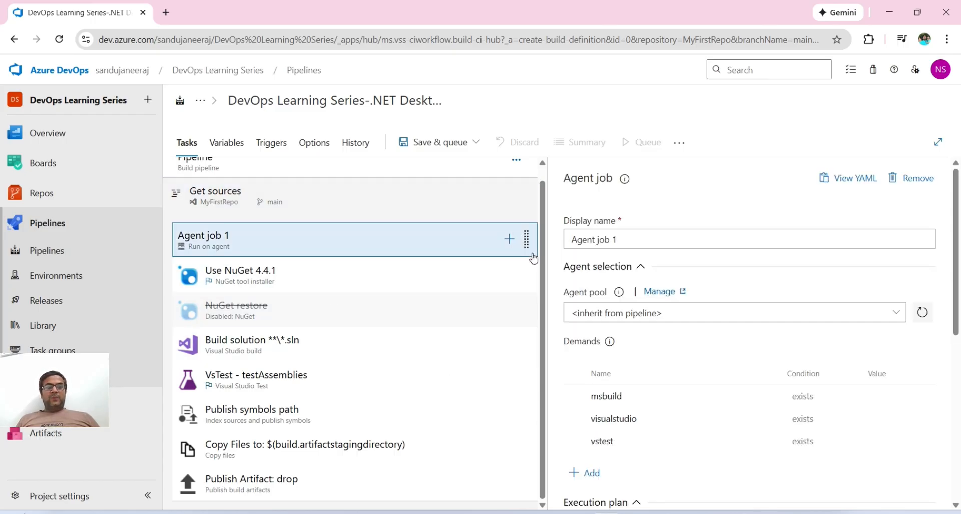
pyautogui.click(825, 318)
pyautogui.click(903, 315)
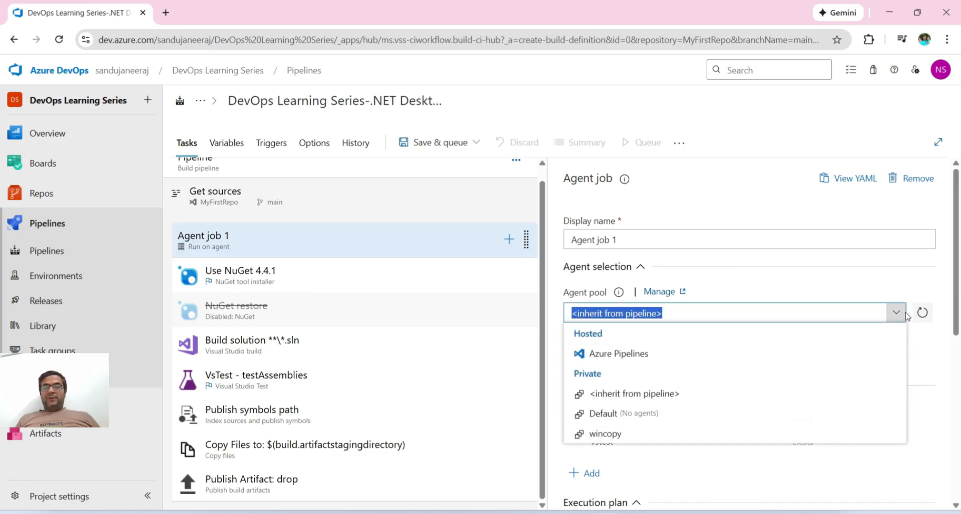
pyautogui.click(698, 355)
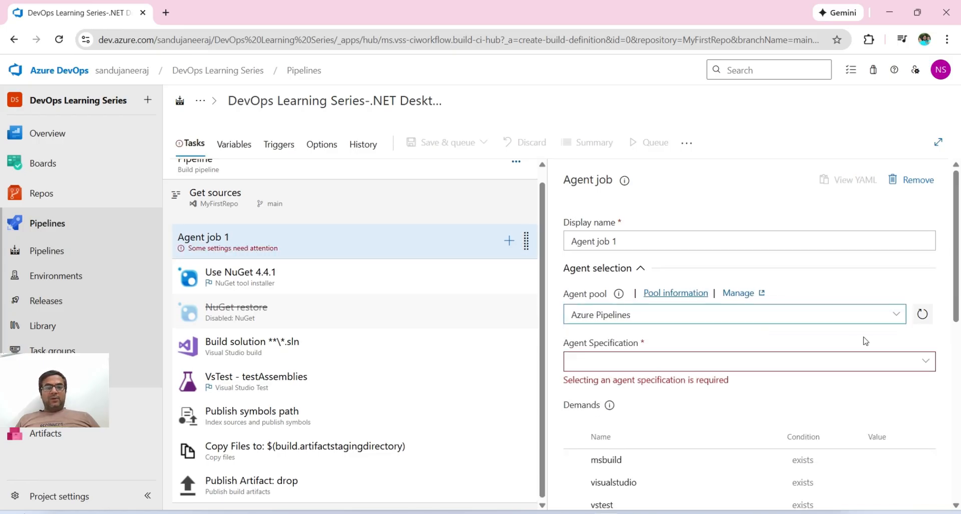
pyautogui.click(927, 361)
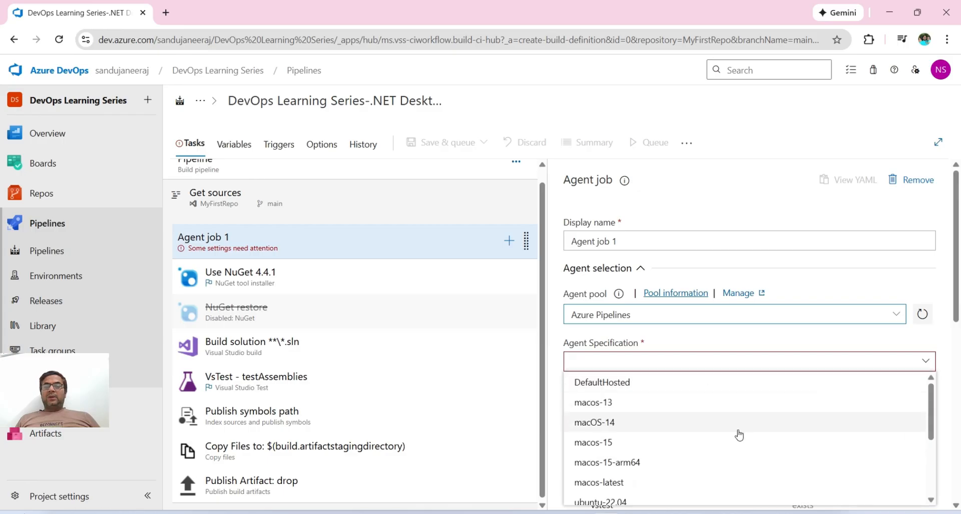
pyautogui.scroll(-3, 739, 436)
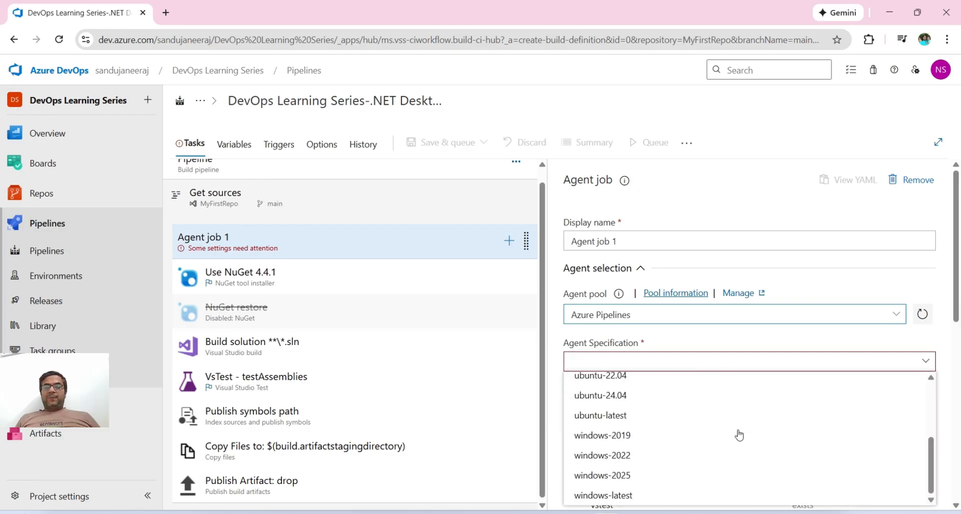
pyautogui.click(752, 498)
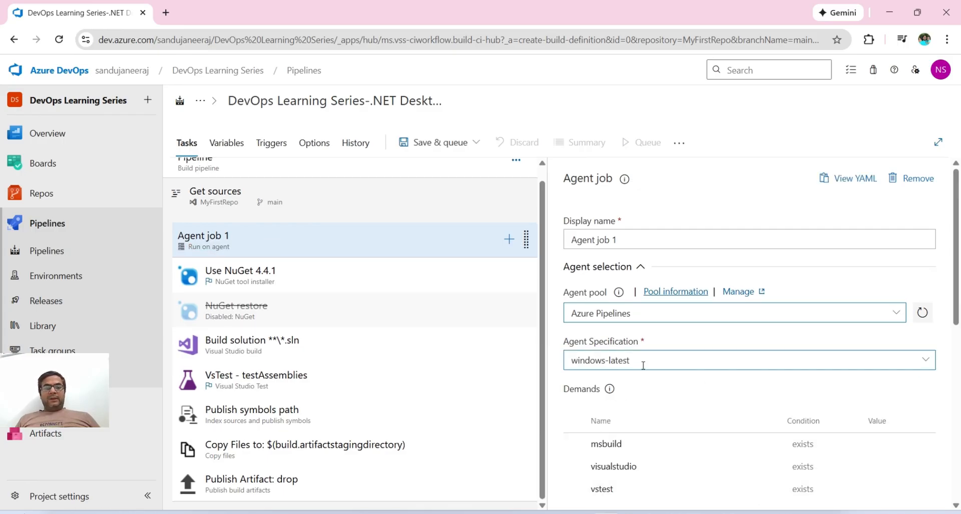
pyautogui.scroll(-2, 671, 388)
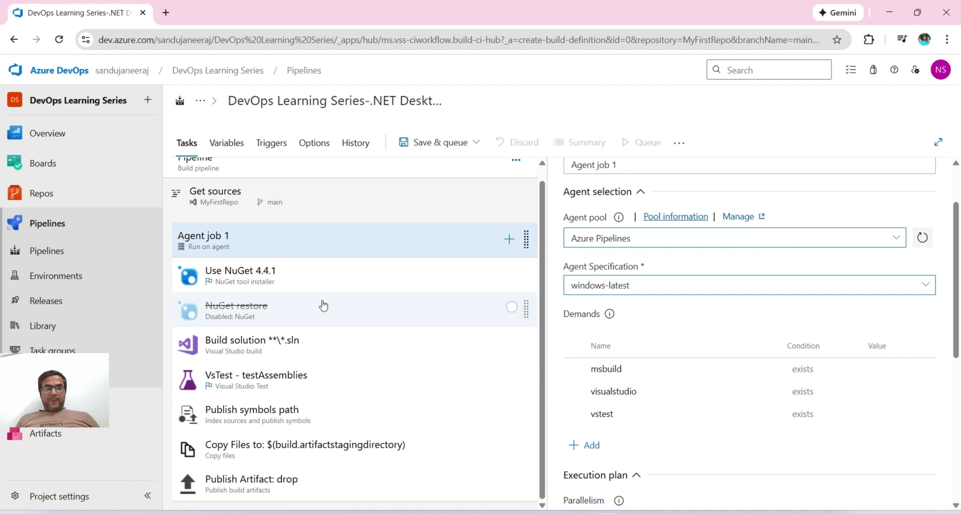
# Step: Review the settings of the Use NuGet, Build solution and VsTest tasks, including the solution path and test file patterns
pyautogui.click(313, 281)
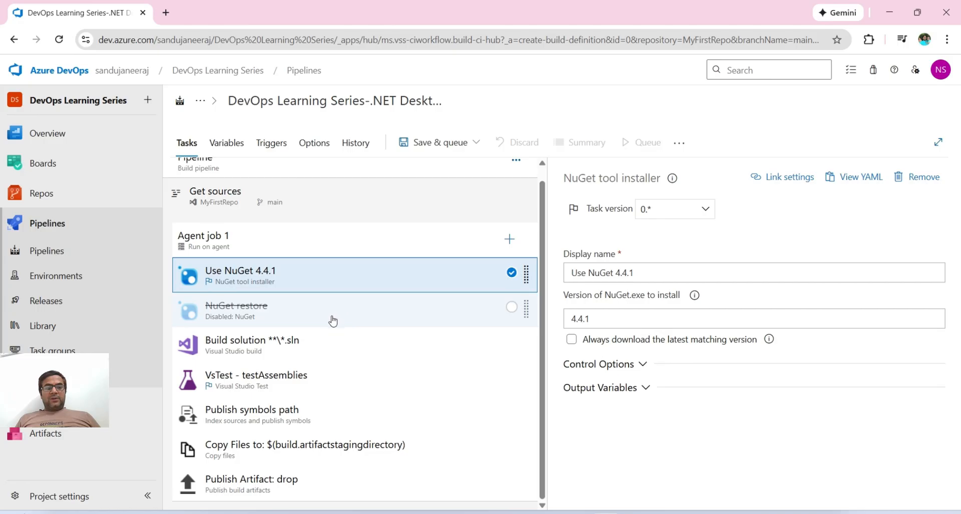
pyautogui.click(333, 348)
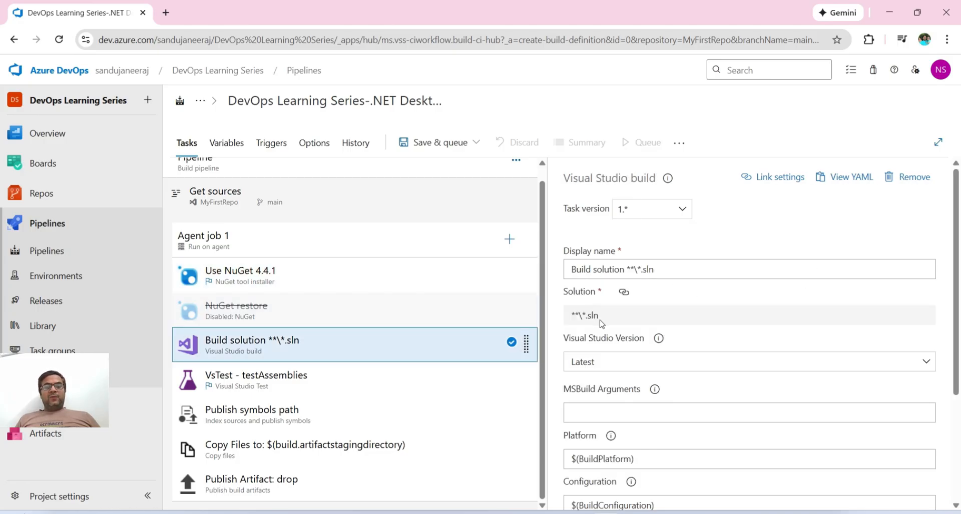
pyautogui.moveTo(600, 323); pyautogui.dragTo(564, 323)
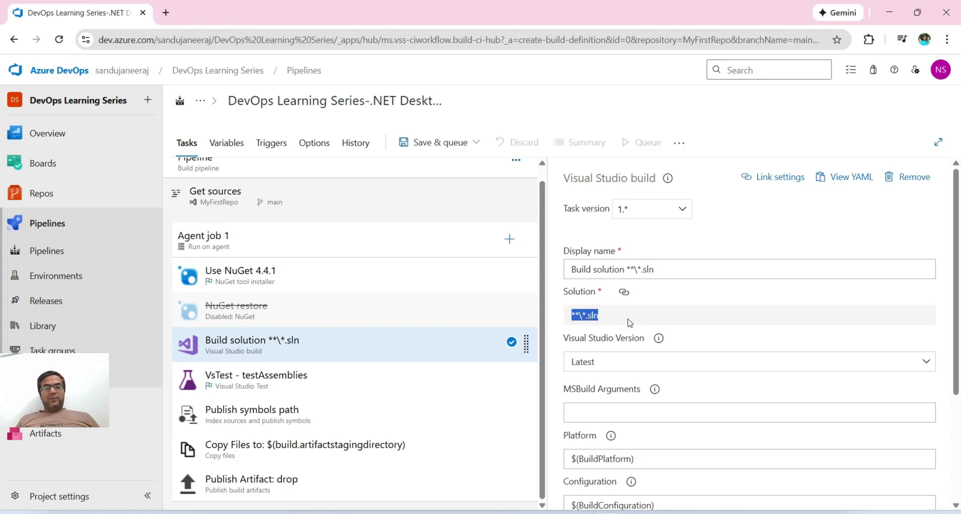
pyautogui.scroll(-2, 661, 392)
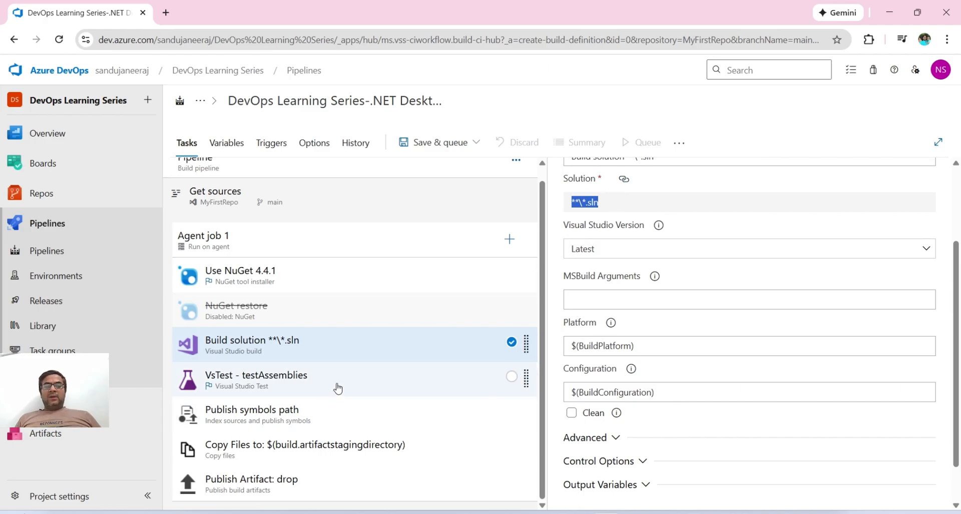
pyautogui.click(391, 390)
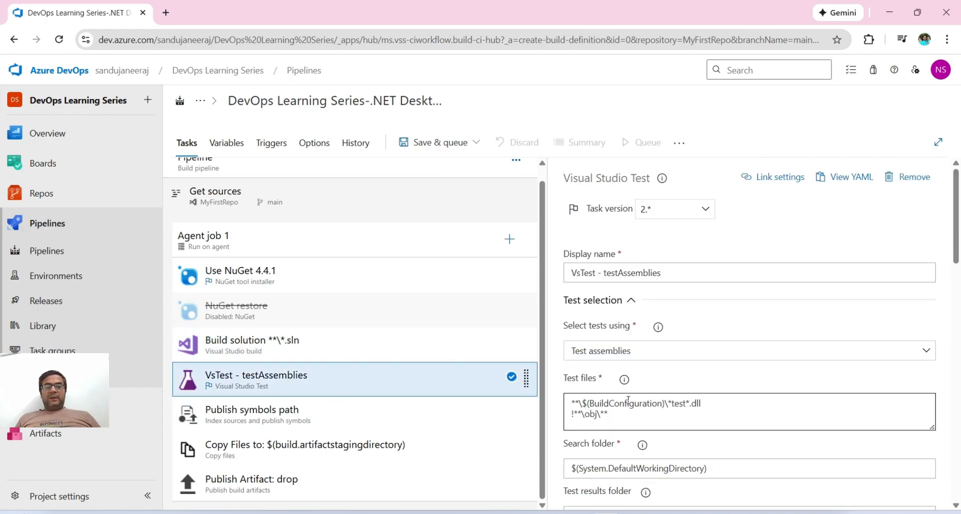
pyautogui.moveTo(636, 412); pyautogui.dragTo(549, 399)
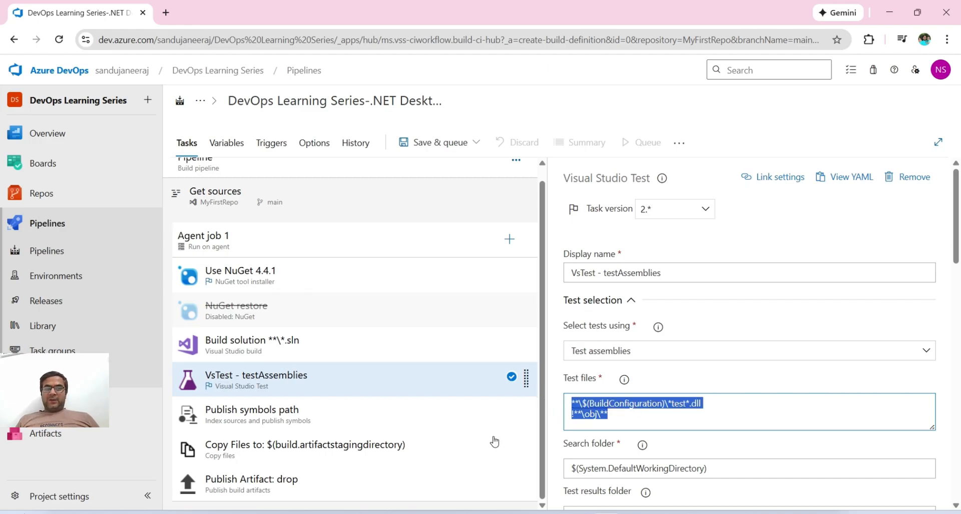
# Step: Review the settings of the Publish symbols path, Copy Files and Publish Artifact tasks
pyautogui.click(384, 430)
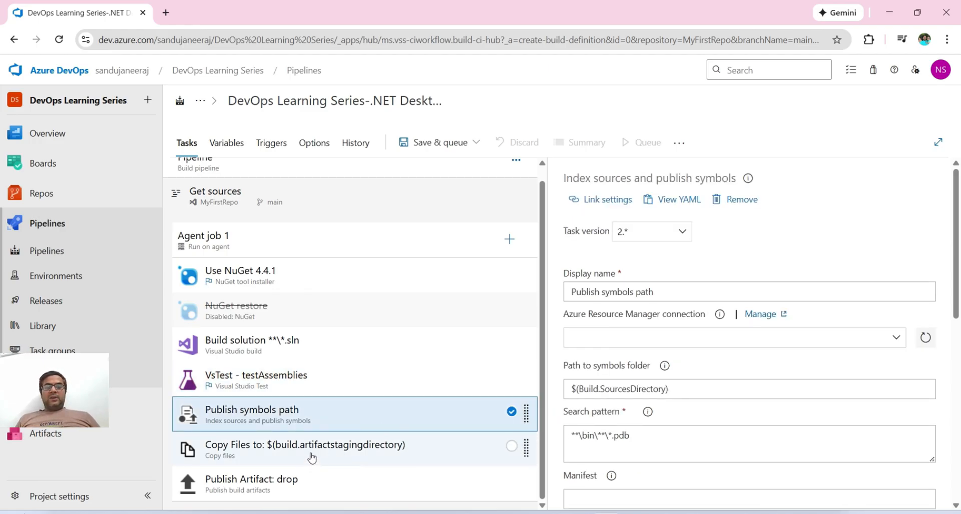
pyautogui.click(311, 457)
pyautogui.click(298, 487)
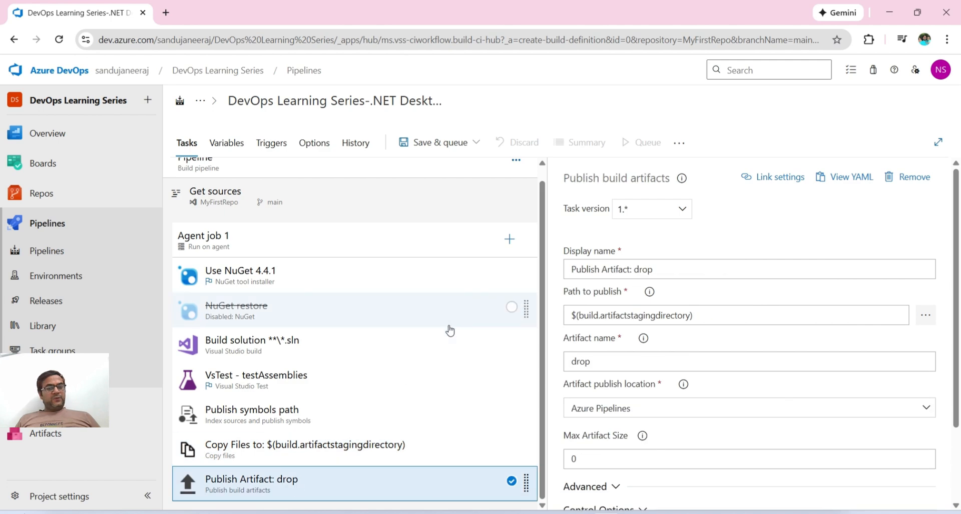
# Step: Rename the pipeline as DevOps Learning Series-.NET CI Template
pyautogui.click(404, 99)
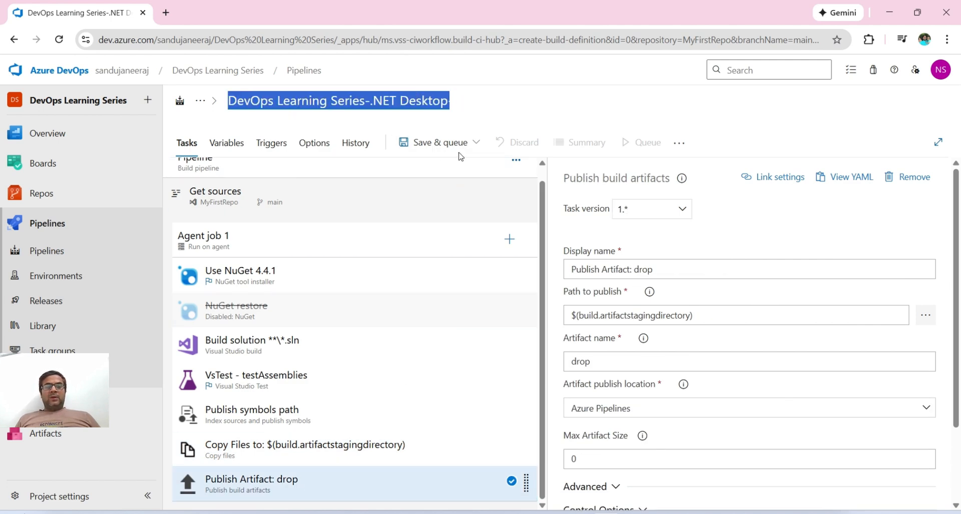
pyautogui.click(381, 98)
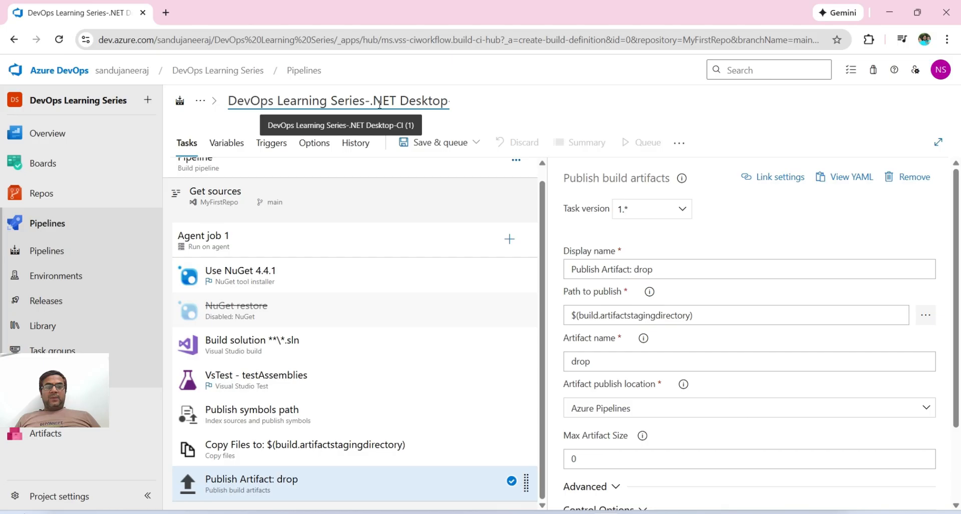
pyautogui.moveTo(372, 100); pyautogui.dragTo(409, 98)
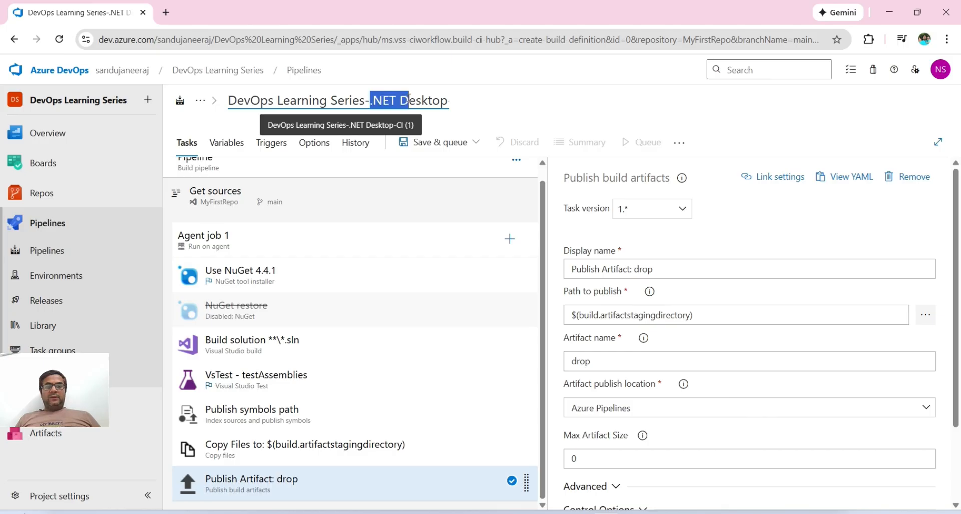
pyautogui.click(398, 99)
pyautogui.hotkey('shift', 'End')
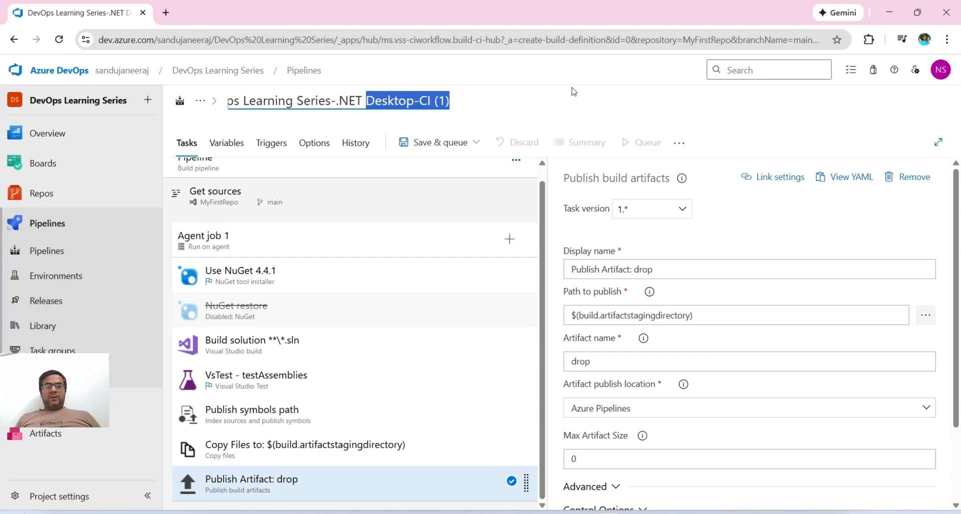
pyautogui.write('CI Templ')
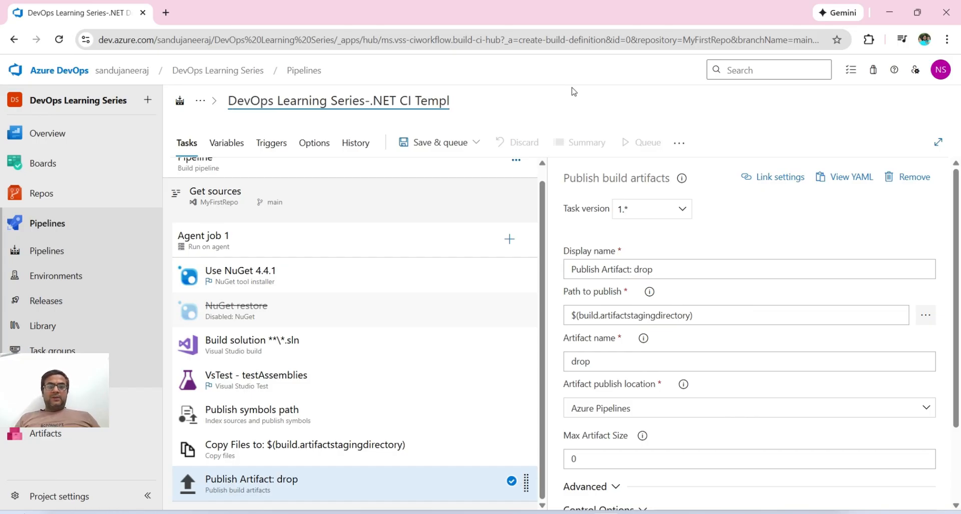
pyautogui.write('ate')
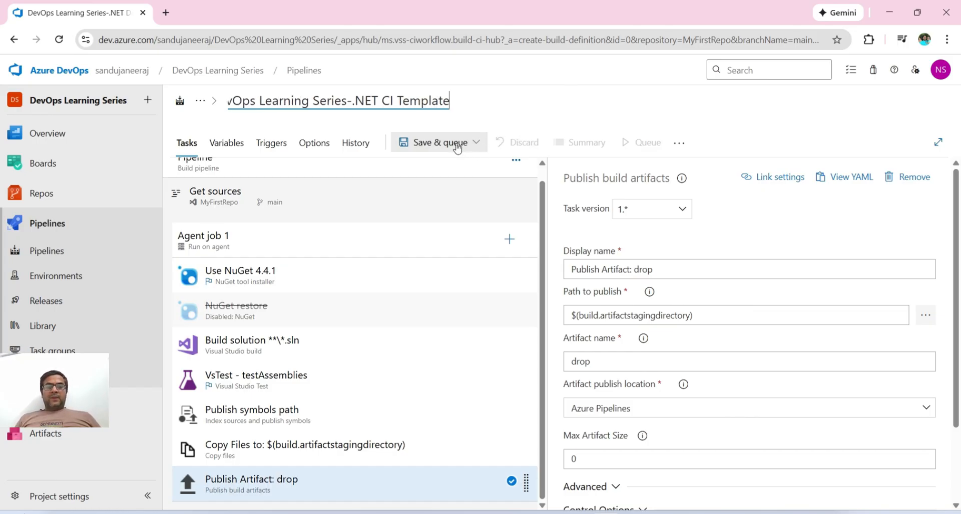
# Step: Save the pipeline and run it with the windows-latest agent specification, leaving the stuck run dialog and reloading the page
pyautogui.click(457, 146)
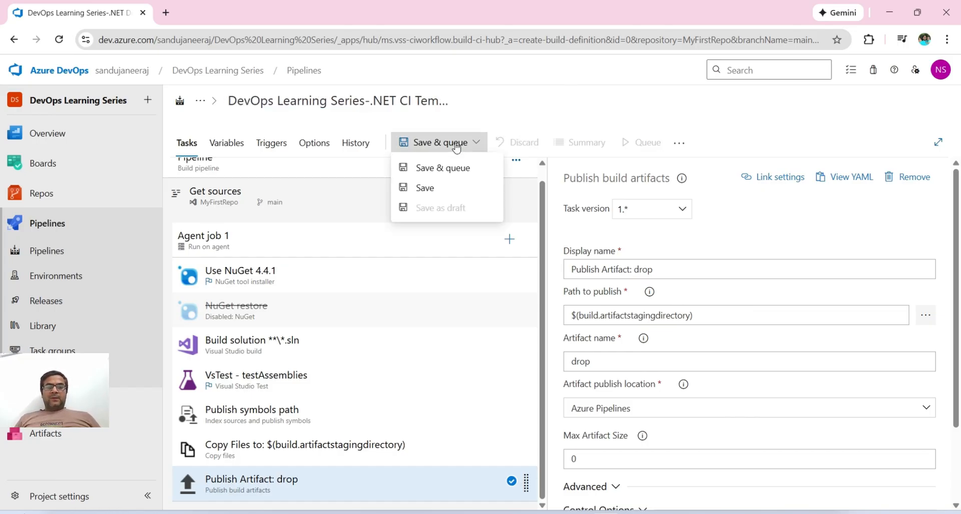
pyautogui.click(442, 171)
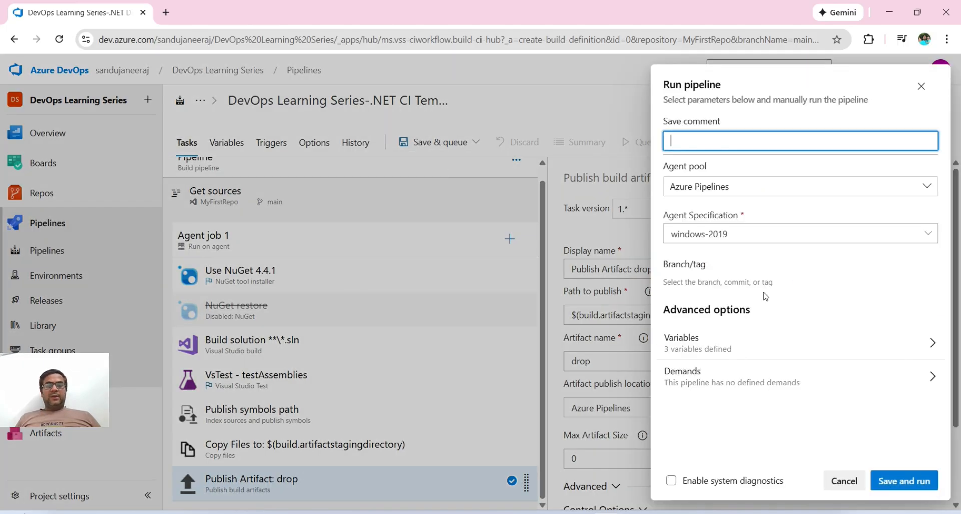
pyautogui.click(810, 233)
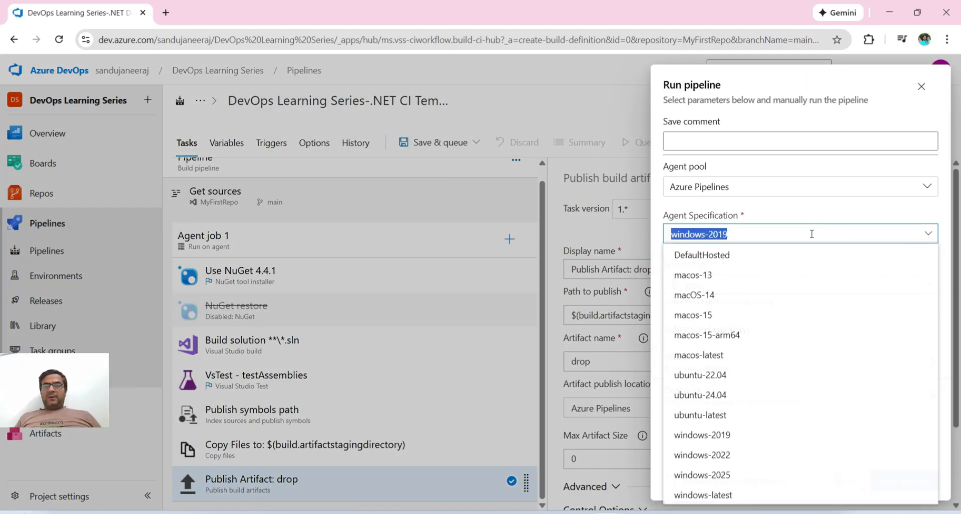
pyautogui.click(727, 495)
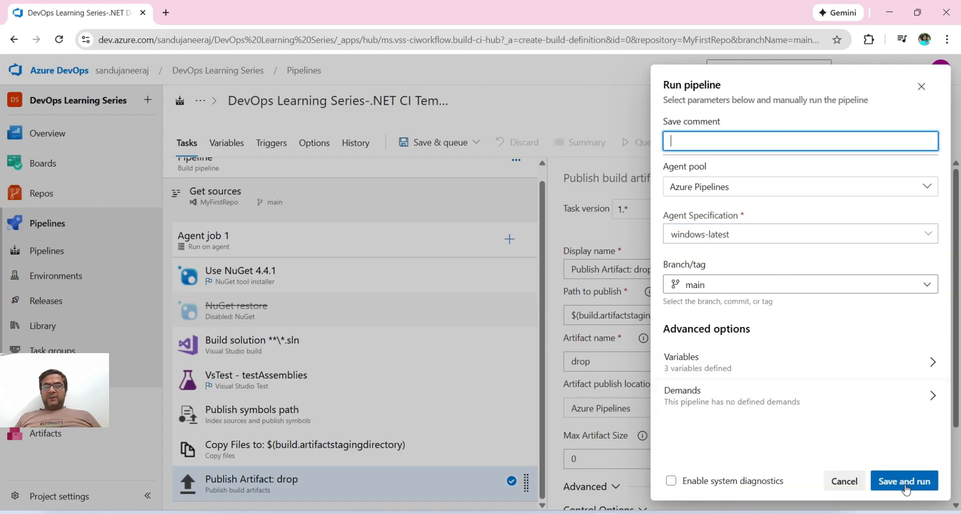
pyautogui.click(906, 482)
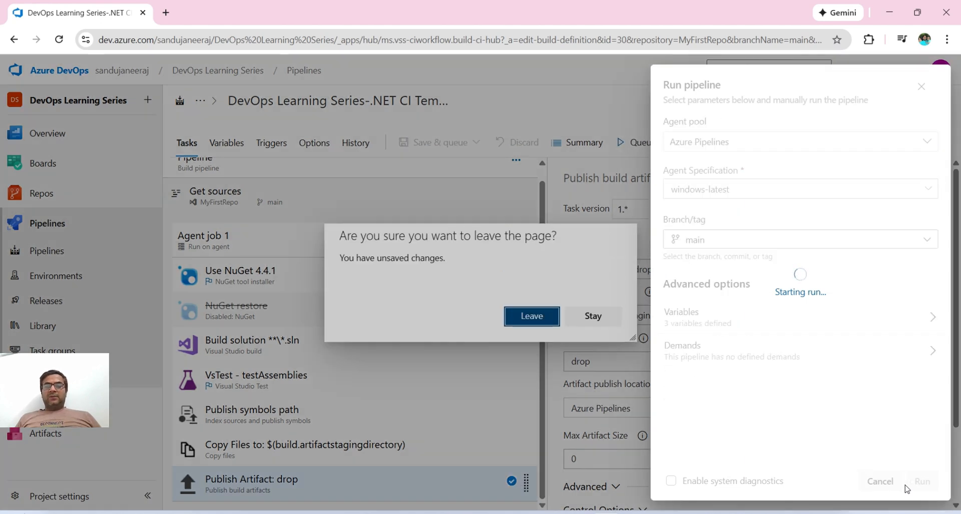
pyautogui.click(540, 324)
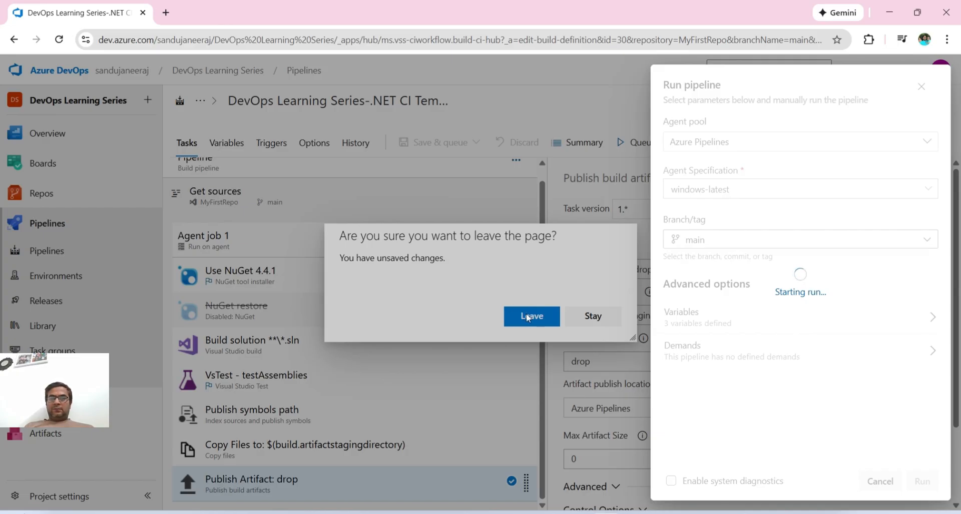
pyautogui.click(63, 44)
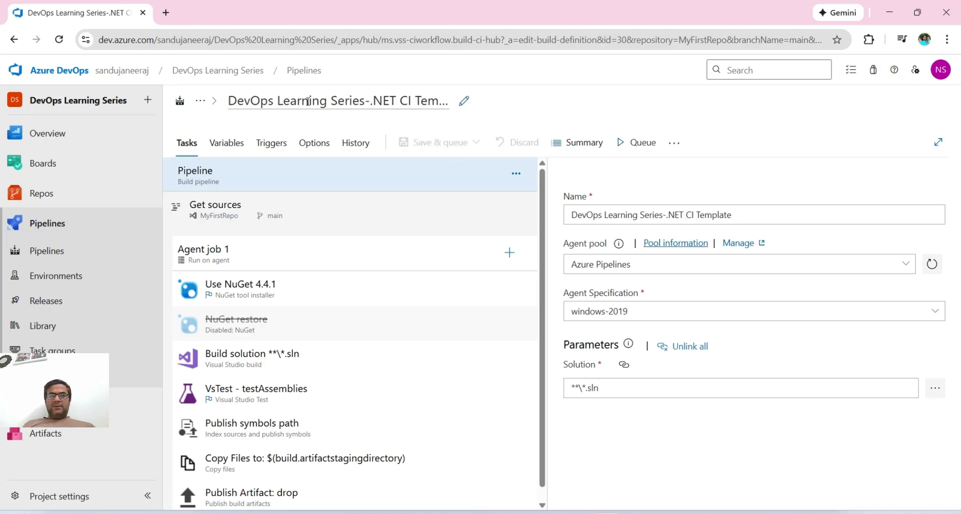
# Step: Queue another run of the pipeline with the windows-latest agent specification and open its Agent job 1 log
pyautogui.click(638, 143)
pyautogui.click(815, 190)
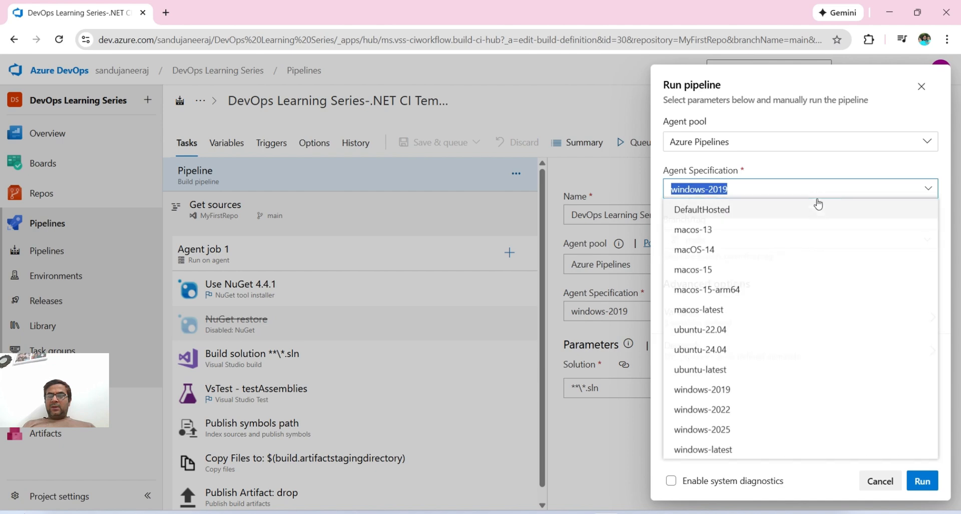
pyautogui.click(721, 447)
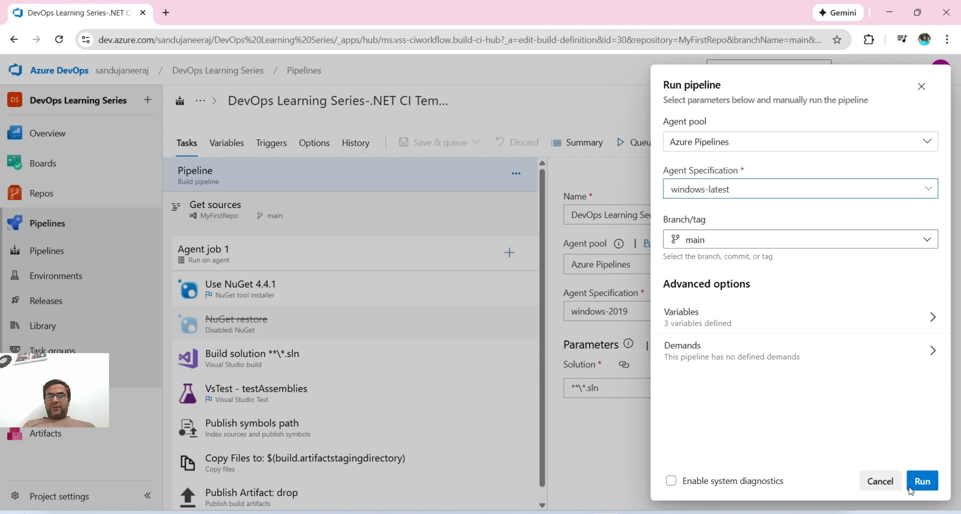
pyautogui.click(924, 483)
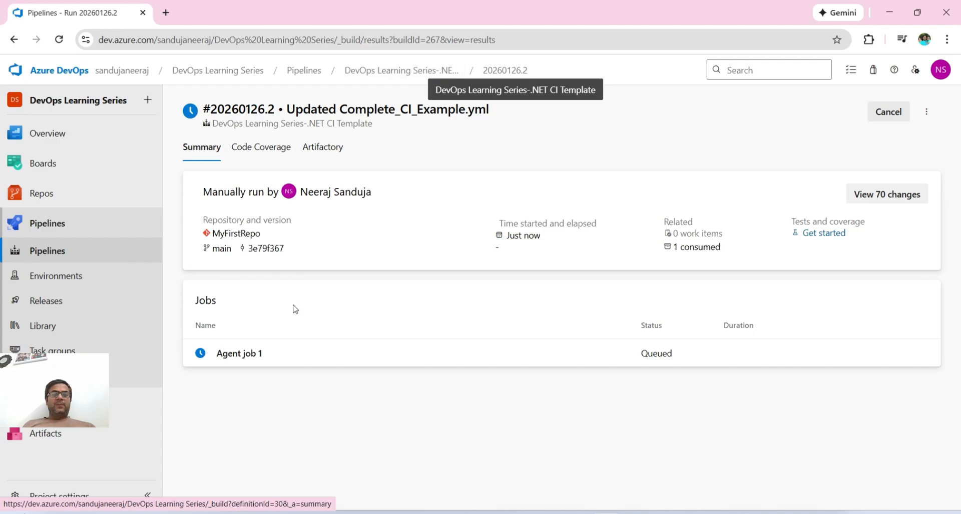
pyautogui.click(259, 358)
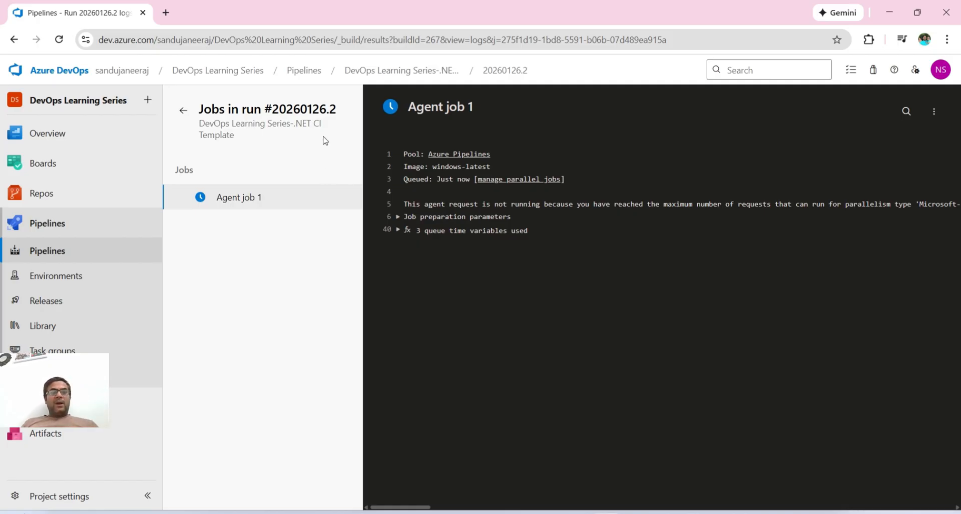
# Step: Cancel the queued run 20260126.2 of the DevOps Learning Series-.NET CI Template pipeline
pyautogui.click(304, 70)
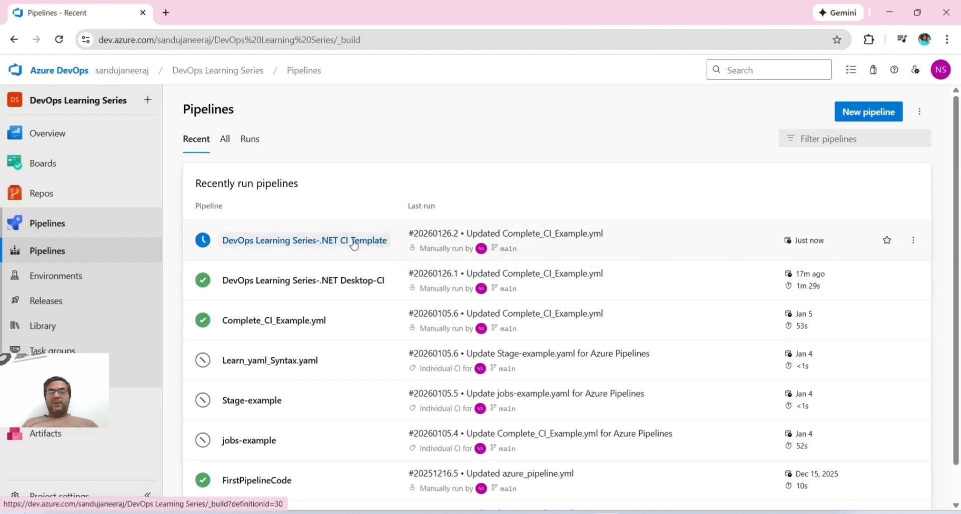
pyautogui.click(317, 242)
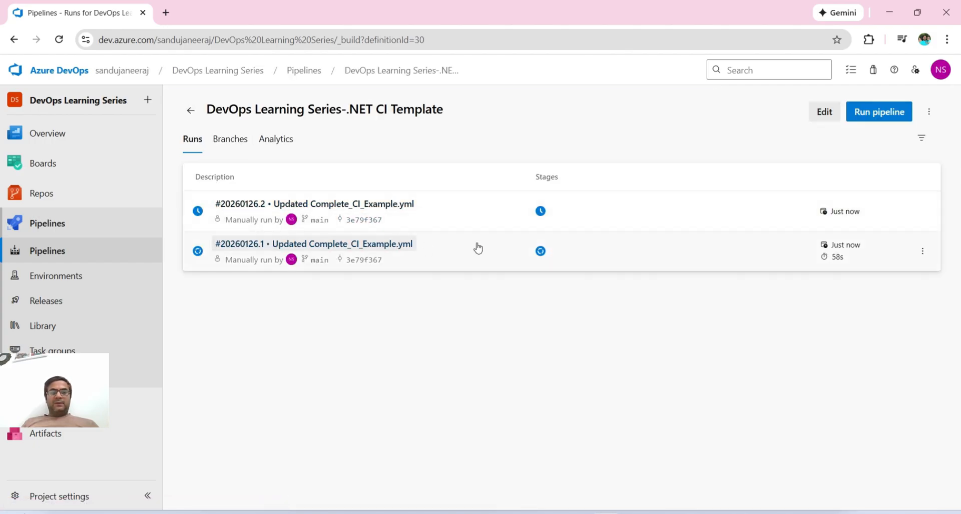
pyautogui.click(922, 212)
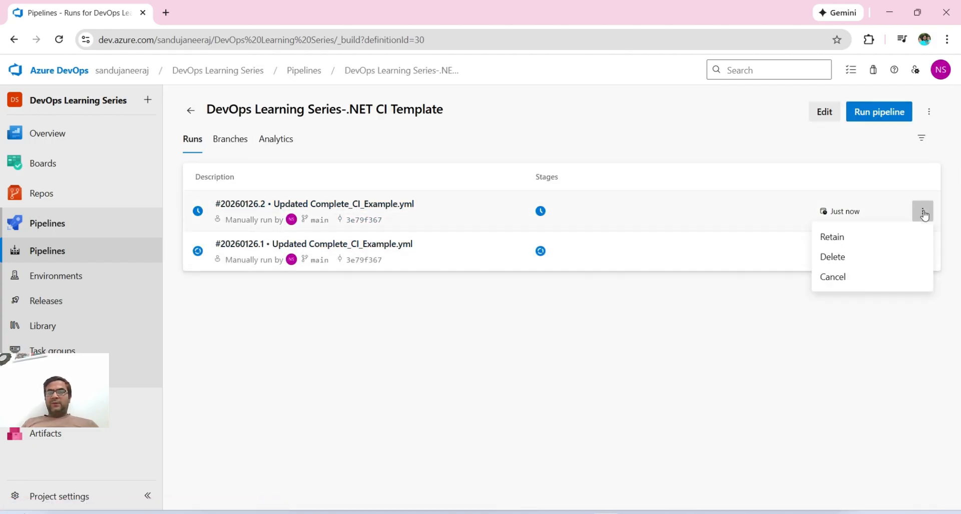
pyautogui.click(833, 277)
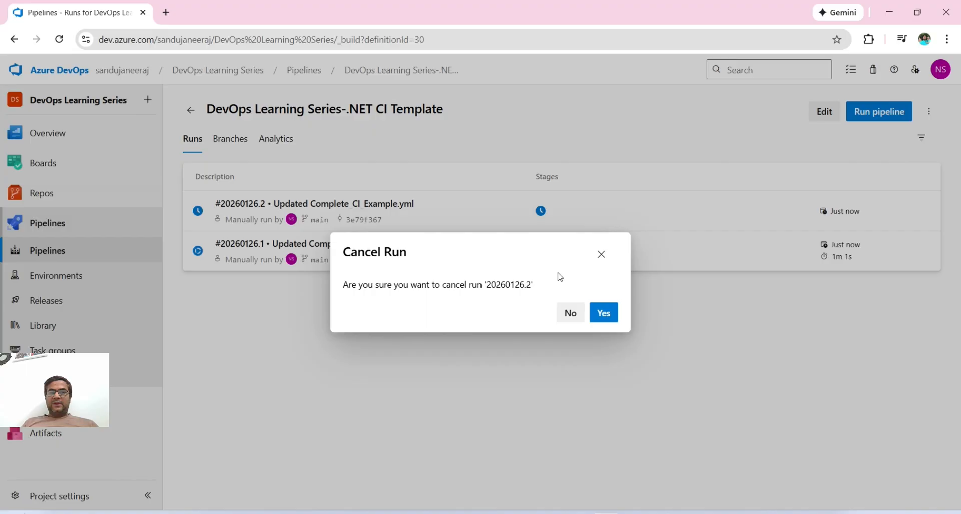
pyautogui.click(602, 313)
# Step: Examine run 20260126.1's summary and its Agent job 1 logs, including the VsTest and Publish Artifact tasks
pyautogui.click(333, 245)
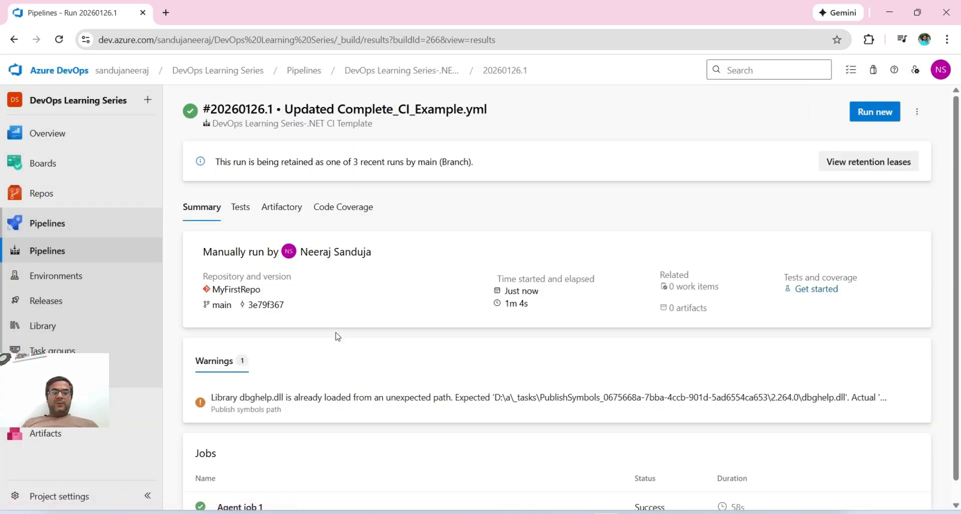
pyautogui.scroll(-1, 333, 334)
pyautogui.click(273, 497)
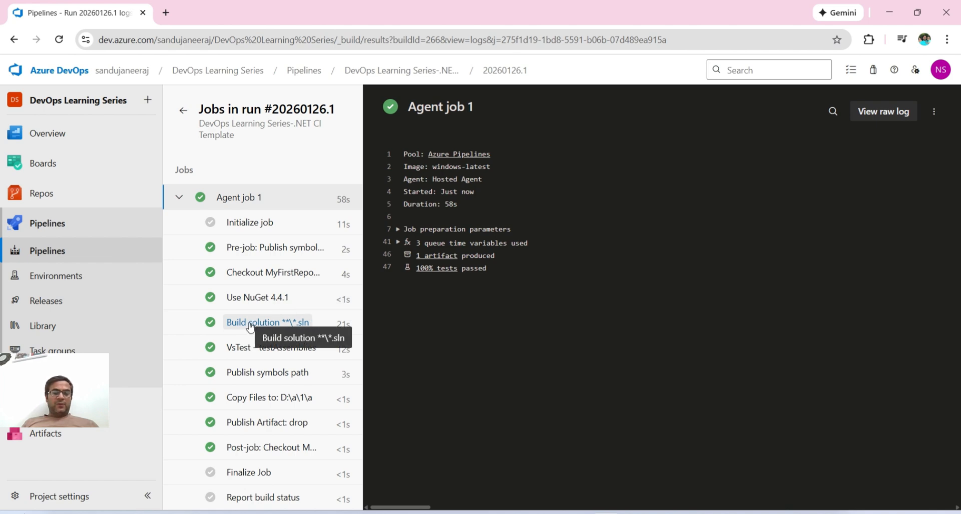
pyautogui.click(250, 351)
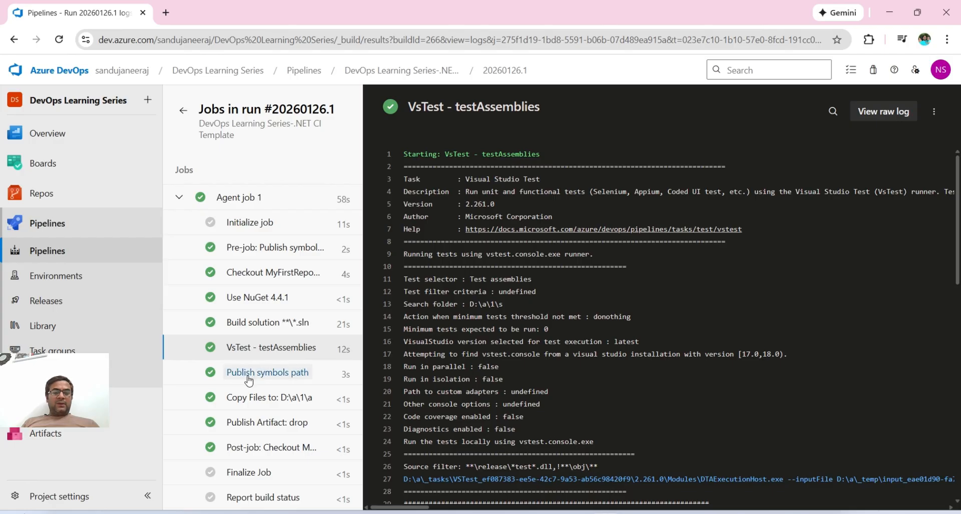
pyautogui.click(260, 423)
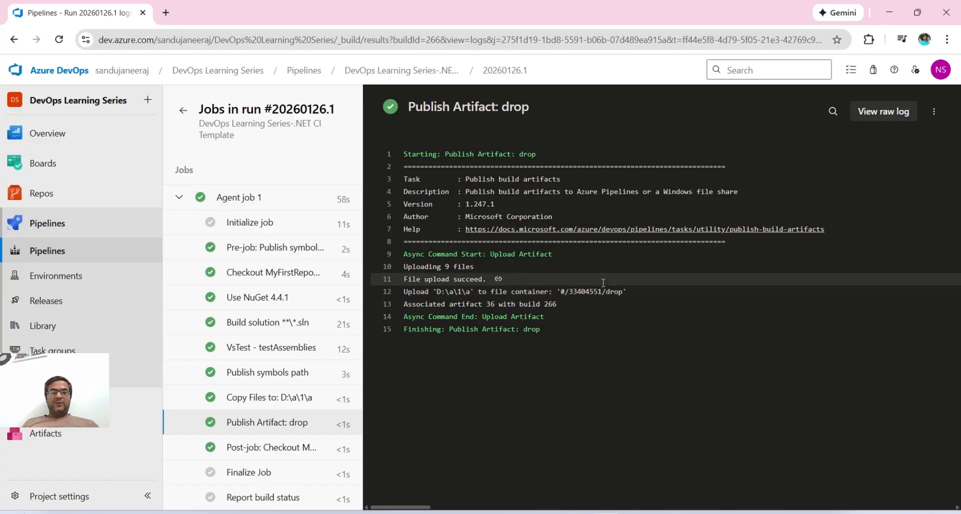
# Step: Inspect the published drop artifact of run 20260126.1, expanding its folders down to SomeConsoleApplication's Release files and the SomeConsoleApplicationTest folder
pyautogui.click(403, 71)
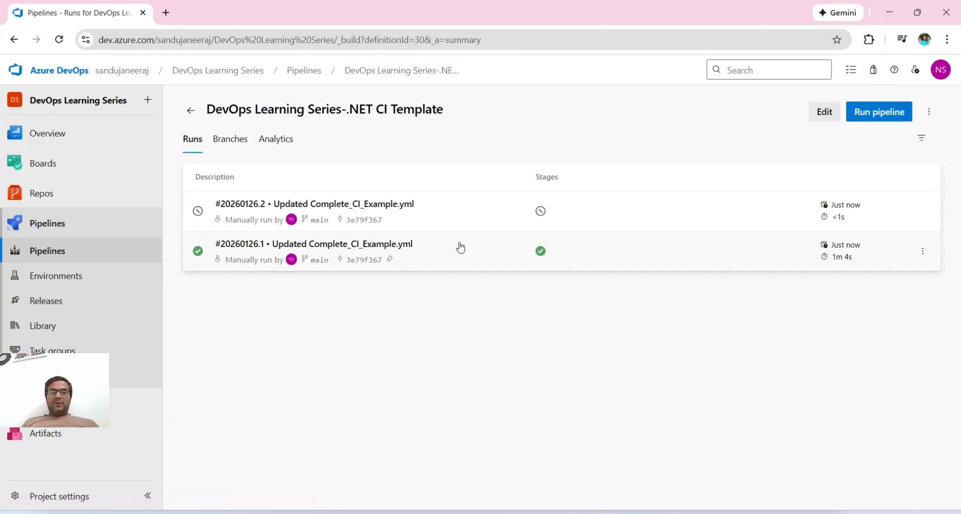
pyautogui.click(597, 263)
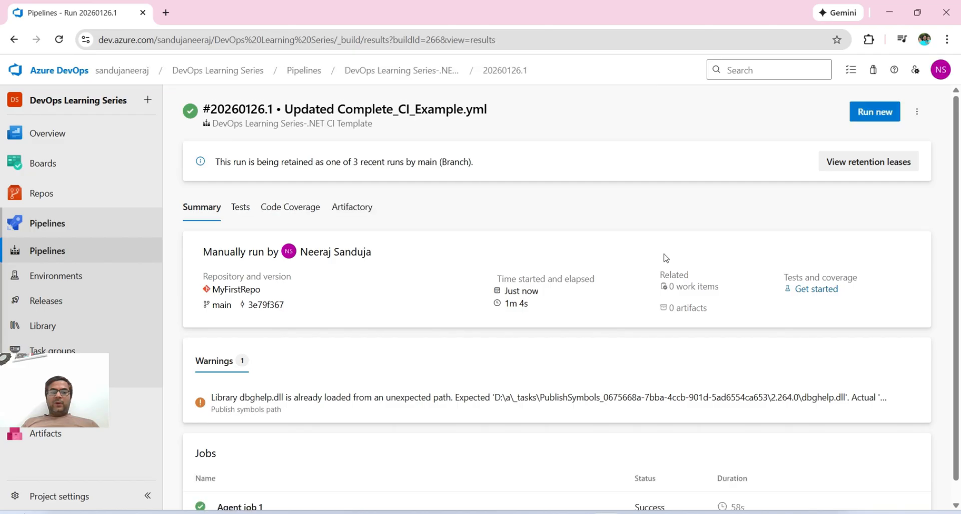
pyautogui.click(695, 309)
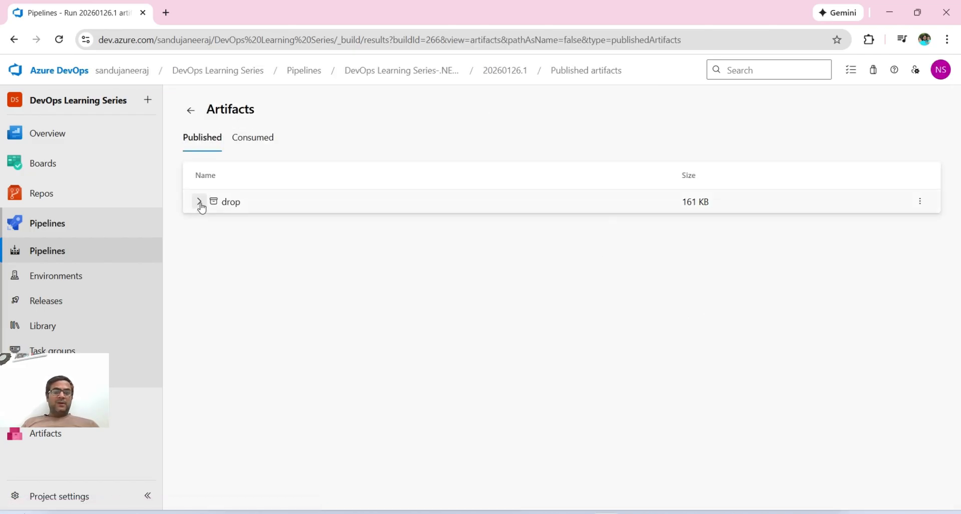
pyautogui.click(202, 205)
pyautogui.click(208, 226)
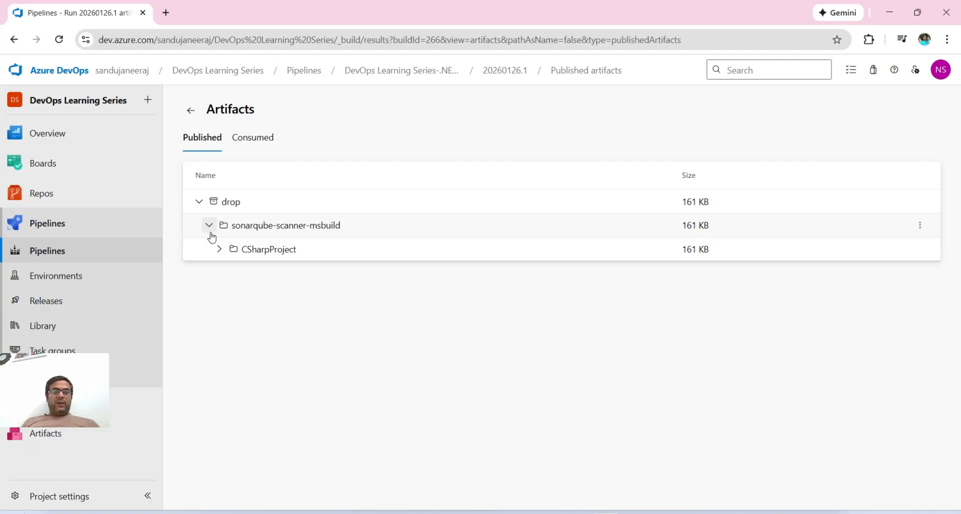
pyautogui.click(219, 249)
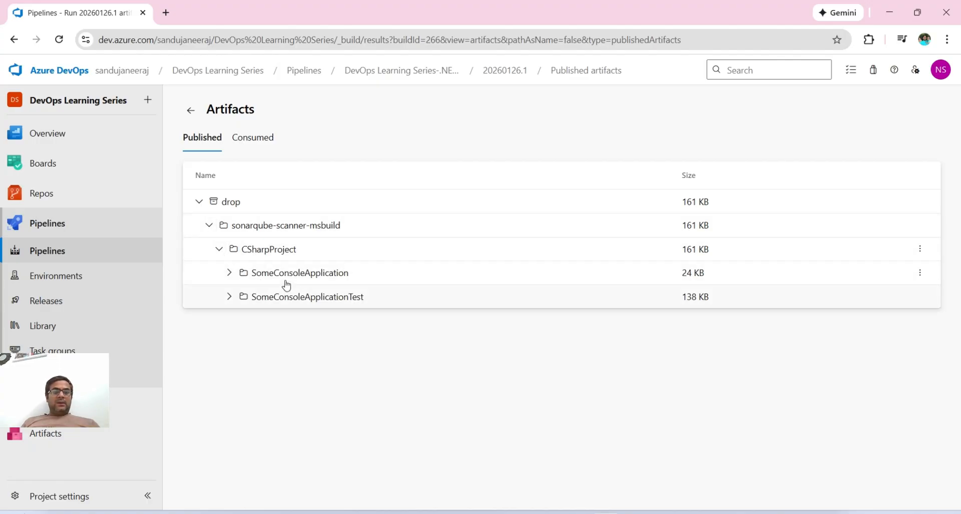
pyautogui.click(228, 274)
pyautogui.click(239, 298)
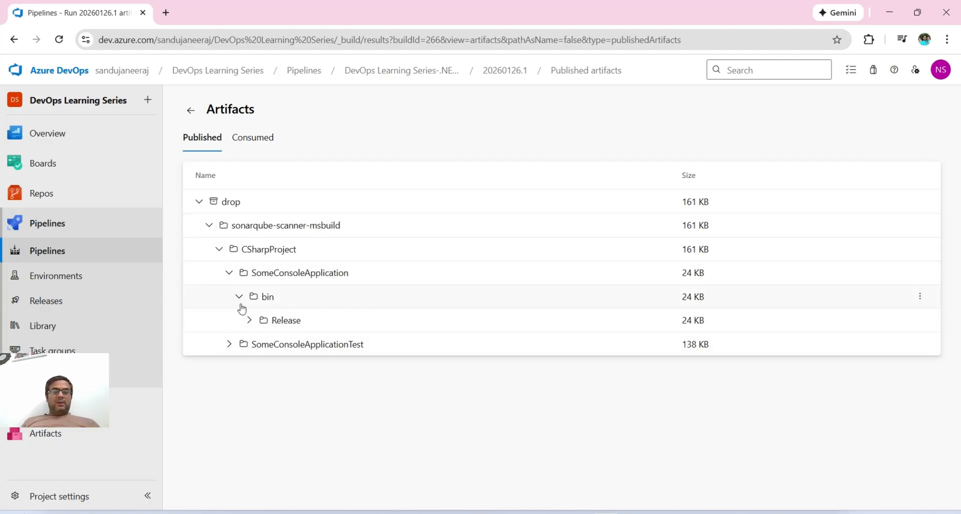
pyautogui.click(250, 320)
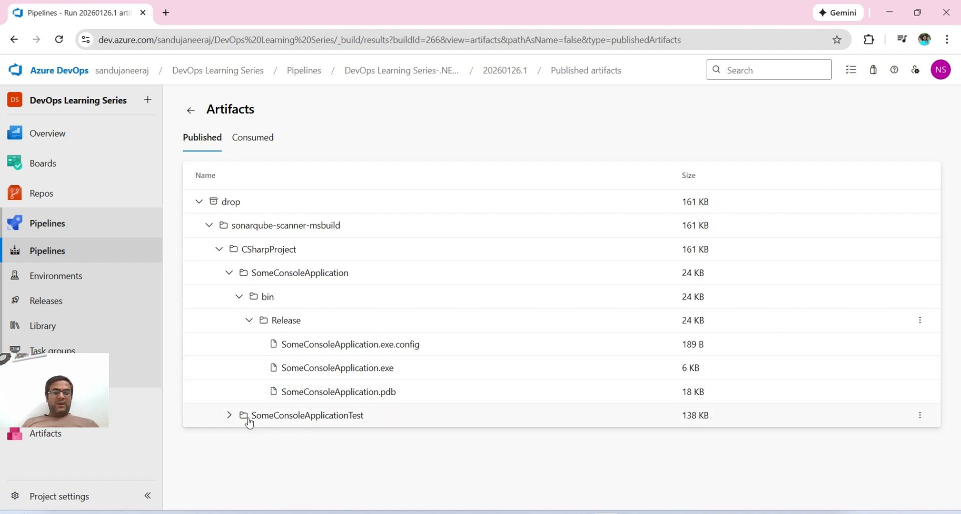
pyautogui.click(229, 416)
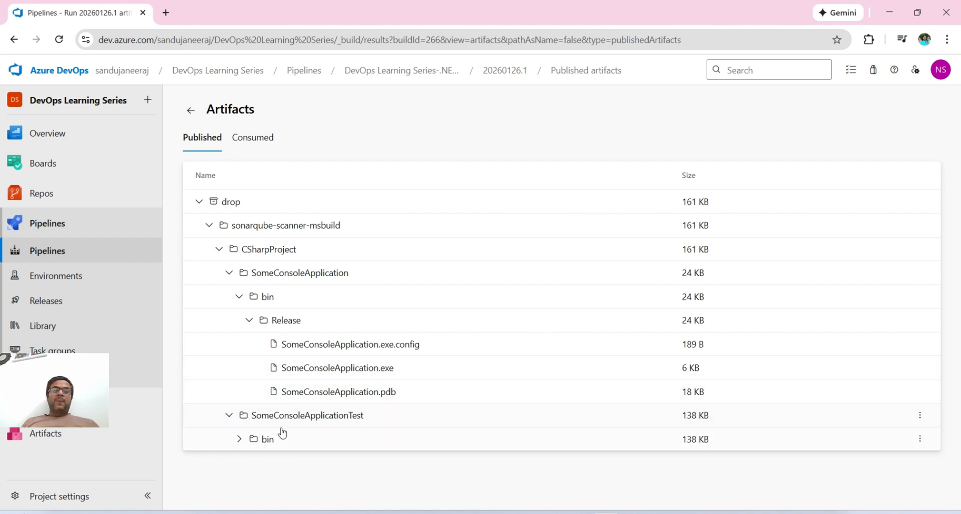
# Step: Expand the bin and Release folders under SomeConsoleApplicationTest in the drop artifact and inspect the published test files
pyautogui.click(238, 439)
pyautogui.click(250, 463)
pyautogui.scroll(-2, 354, 418)
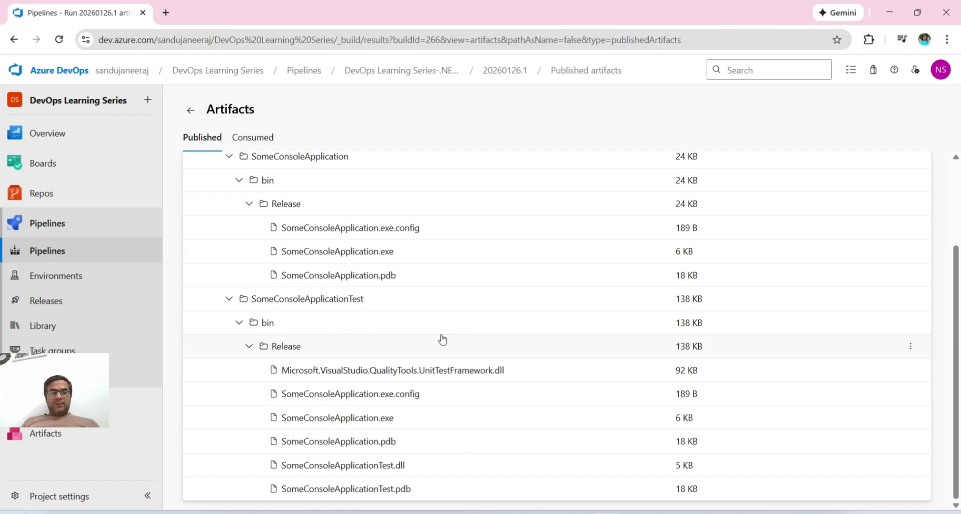
pyautogui.scroll(2, 442, 339)
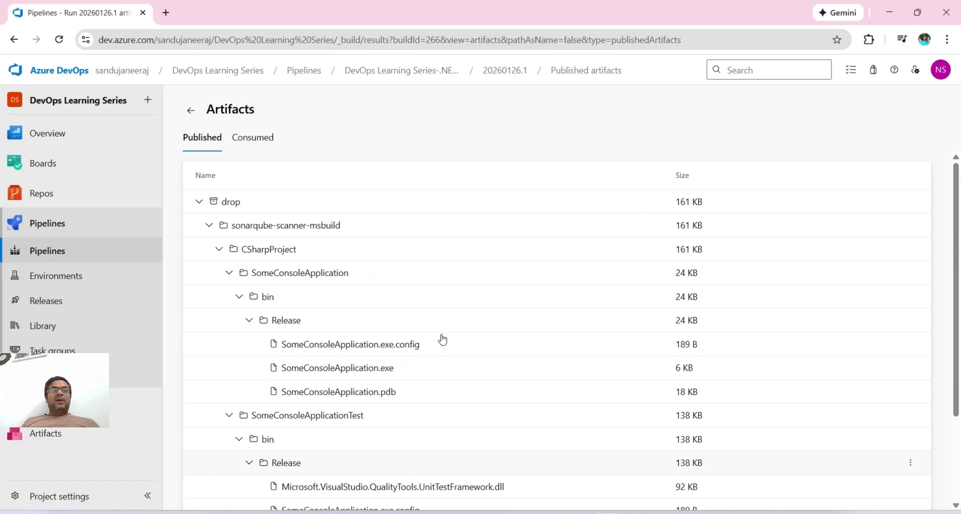
# Step: Open the DevOps Learning Series-.NET CI Template pipeline for editing and view its Get sources and Agent job 1 settings
pyautogui.click(402, 70)
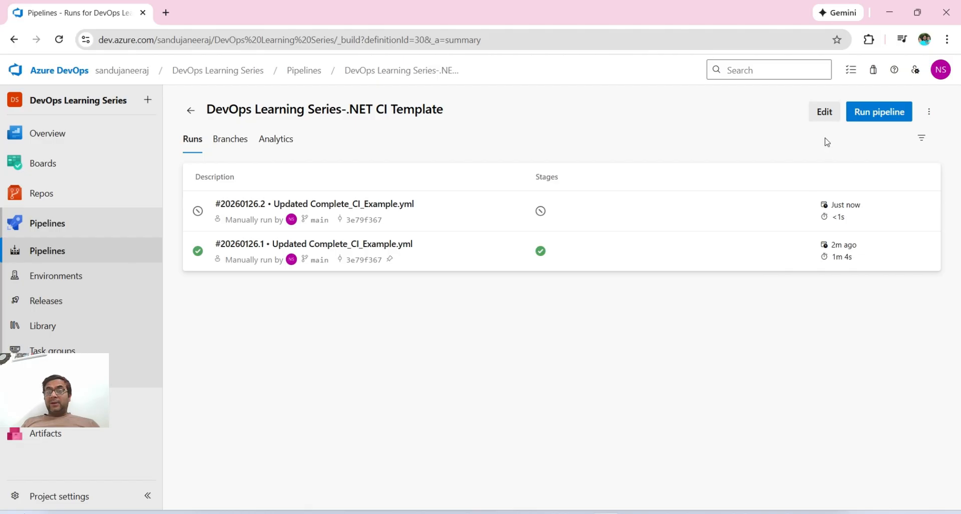
pyautogui.click(823, 113)
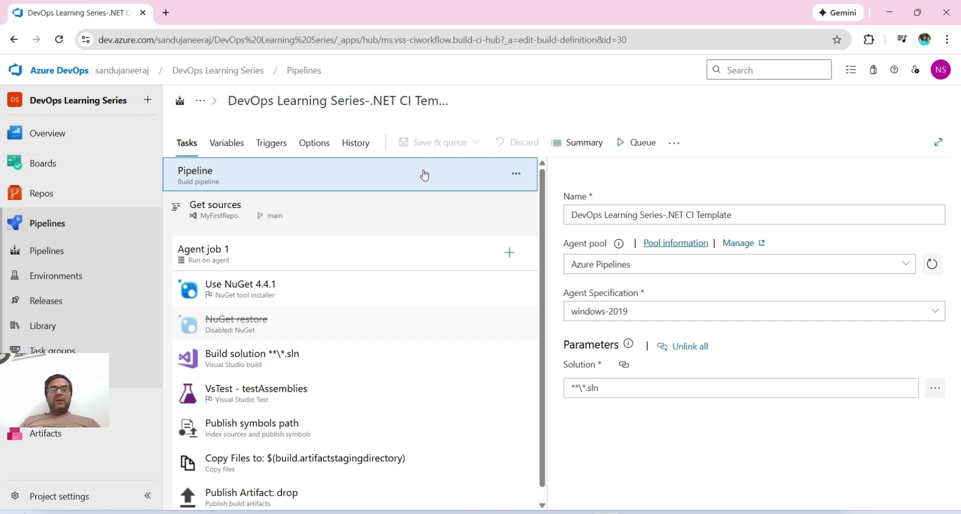
pyautogui.click(402, 214)
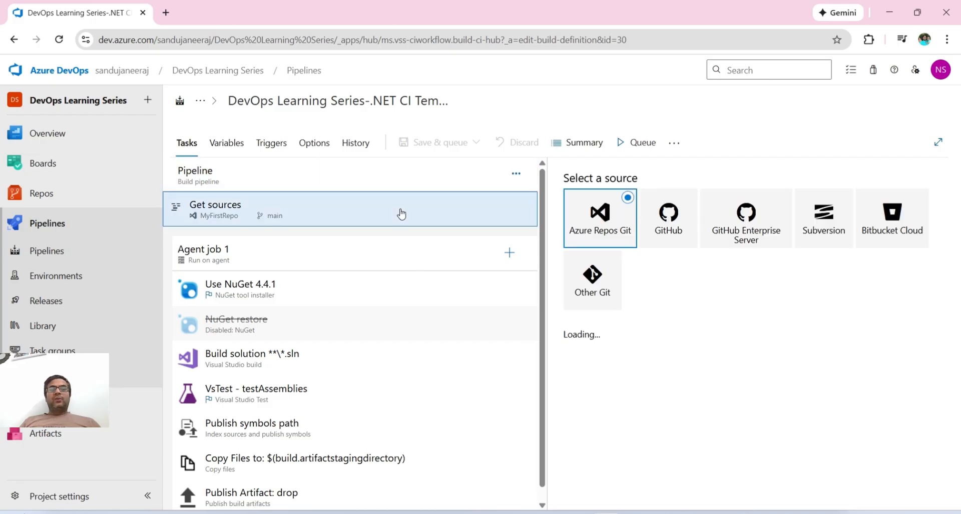
pyautogui.click(362, 262)
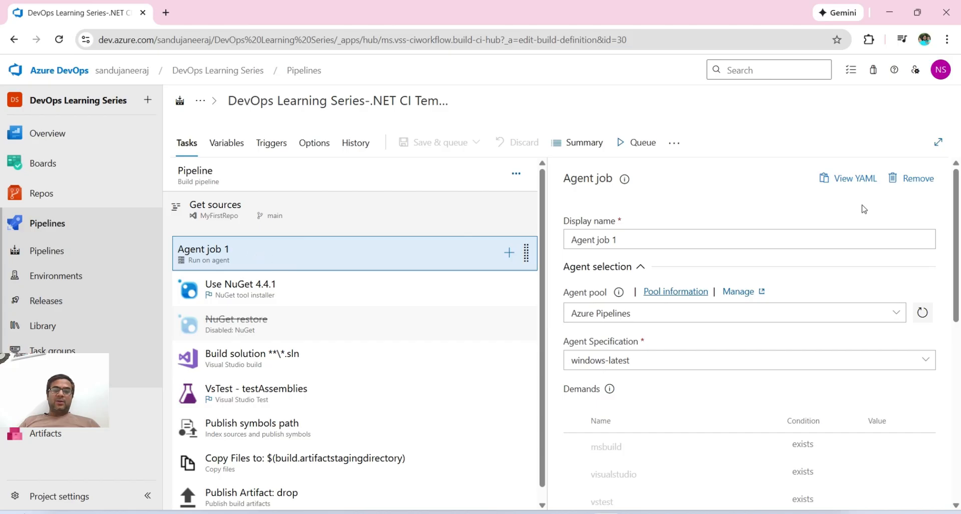
# Step: Display the YAML of Agent job 1 and examine its variables and the NuGetToolInstaller and NuGetCommand tasks
pyautogui.click(853, 183)
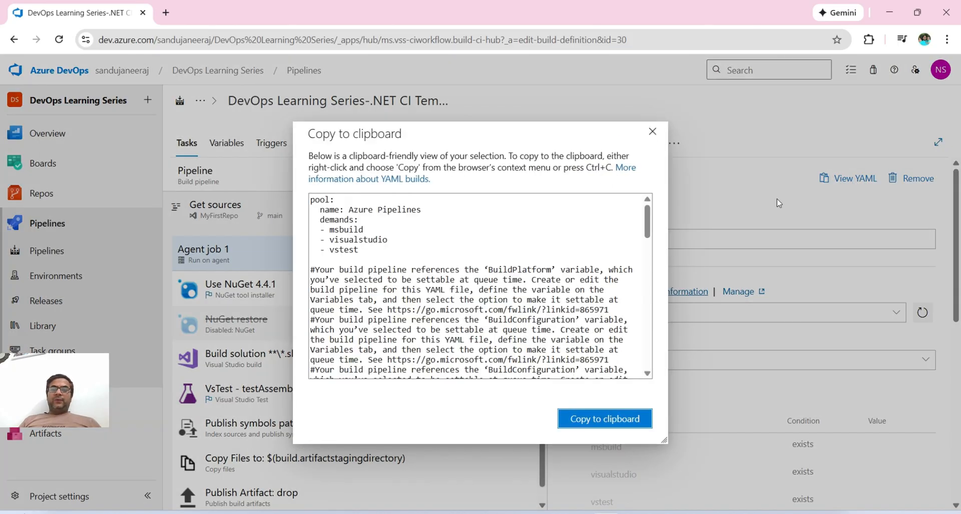
pyautogui.scroll(-3, 412, 306)
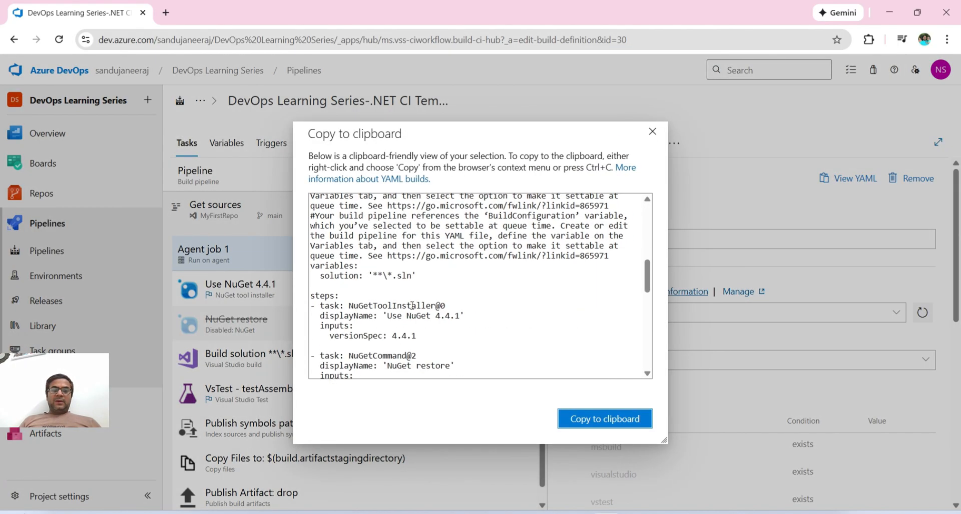
pyautogui.scroll(-1, 412, 306)
pyautogui.moveTo(315, 248); pyautogui.dragTo(460, 277)
pyautogui.moveTo(324, 308); pyautogui.dragTo(482, 351)
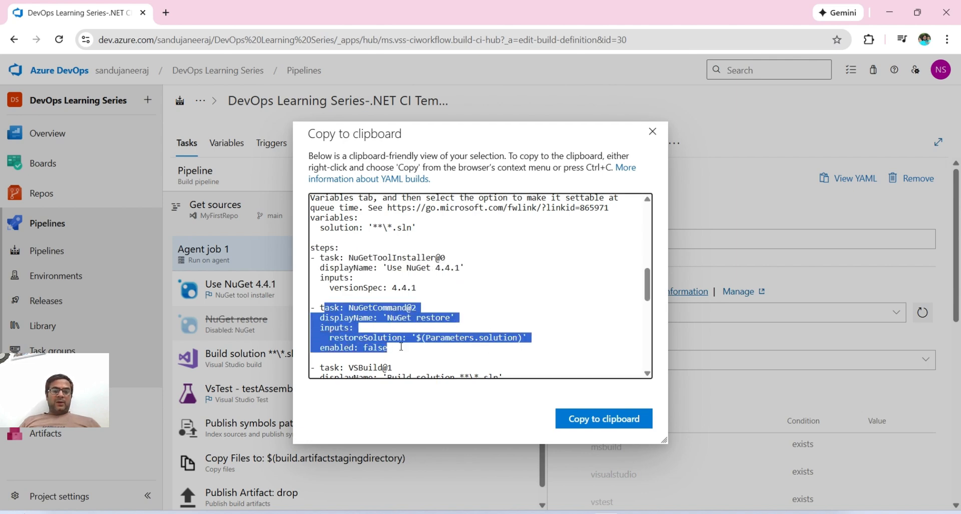
pyautogui.scroll(-3, 401, 346)
pyautogui.click(326, 268)
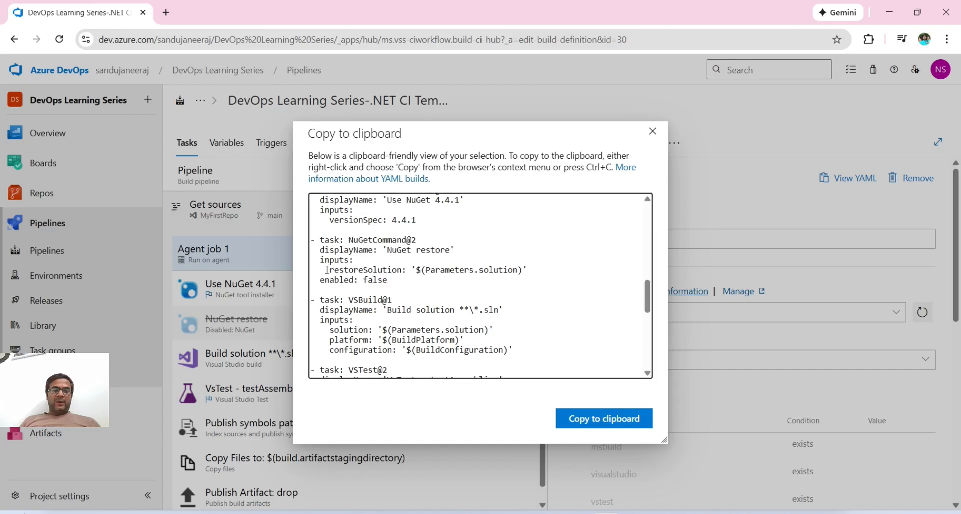
pyautogui.moveTo(325, 280); pyautogui.dragTo(398, 282)
# Step: Examine the VSBuild, VSTest, PublishSymbols, CopyFiles and PublishBuildArtifacts tasks in the YAML, and close the YAML view
pyautogui.moveTo(311, 299); pyautogui.dragTo(488, 350)
pyautogui.scroll(-2, 429, 330)
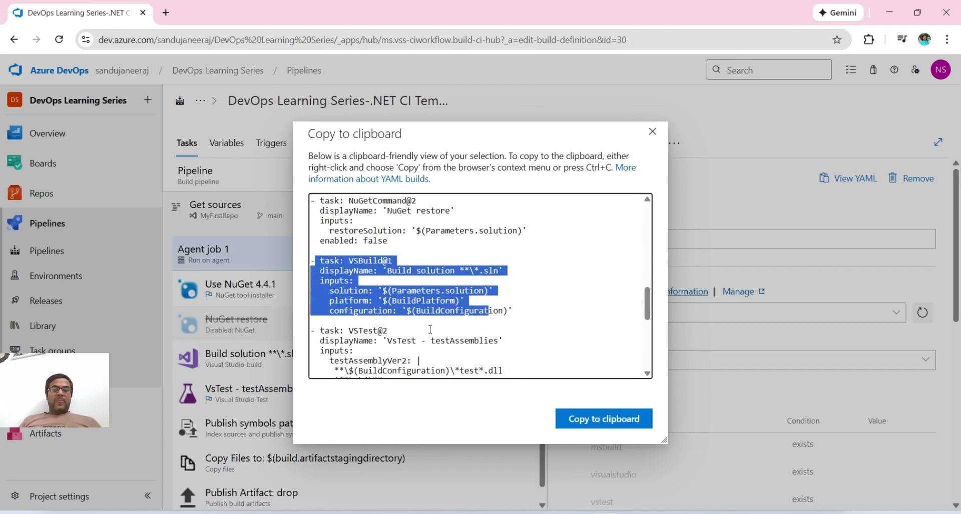
pyautogui.moveTo(340, 309); pyautogui.dragTo(465, 370)
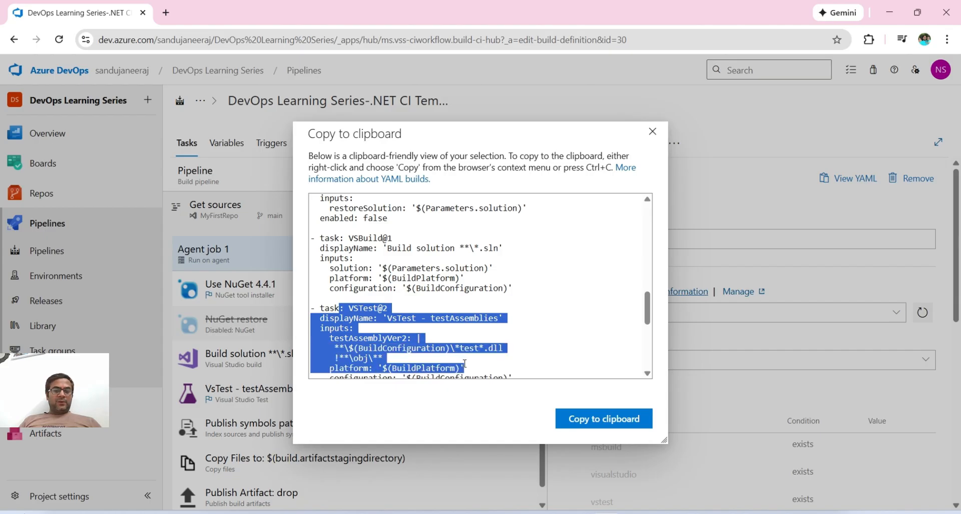
pyautogui.scroll(-3, 482, 340)
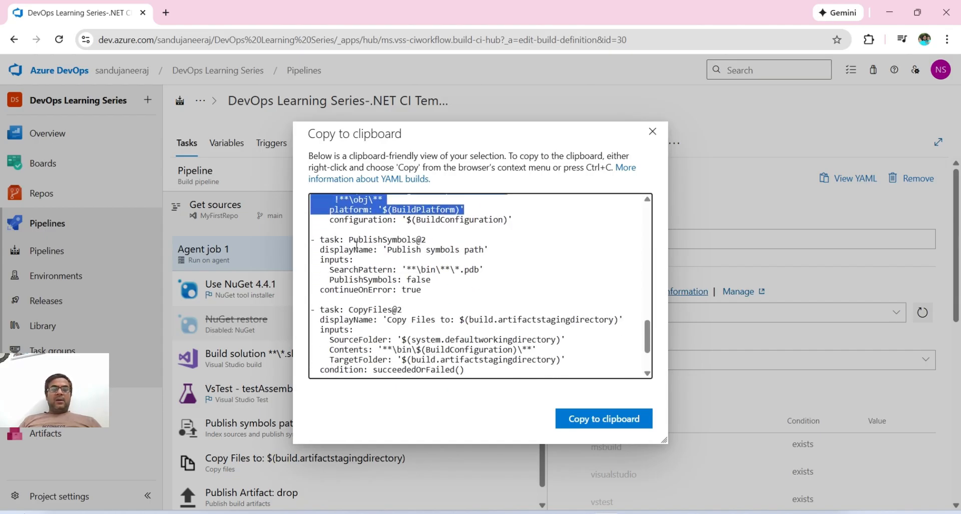
pyautogui.moveTo(334, 249); pyautogui.dragTo(504, 398)
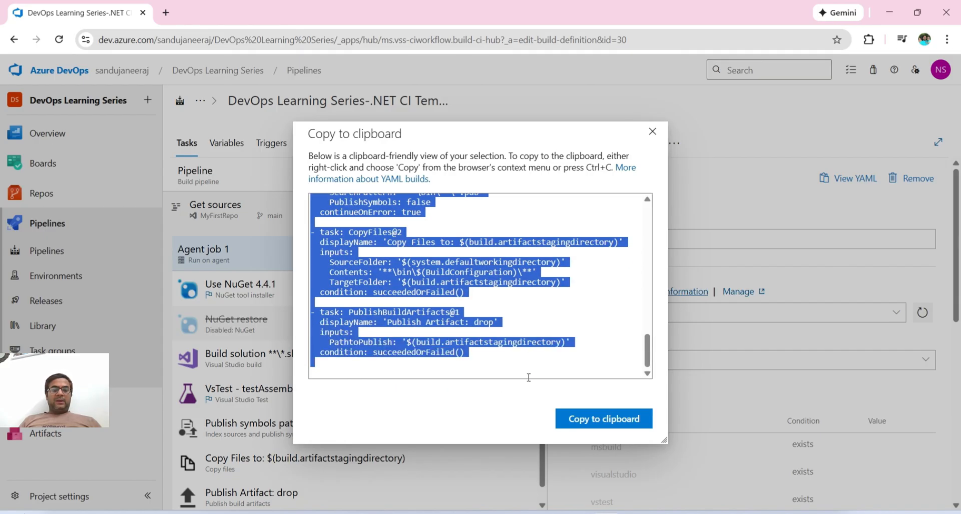
pyautogui.click(487, 354)
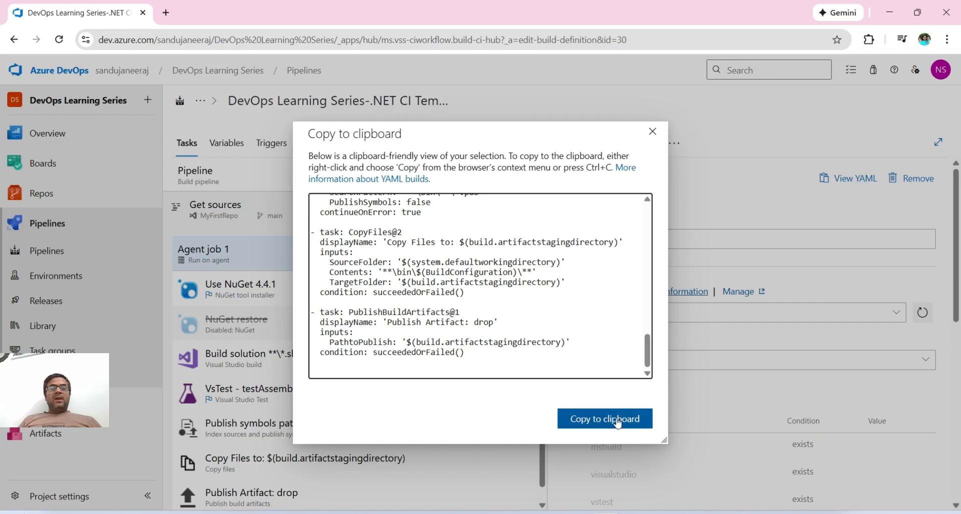
pyautogui.click(653, 138)
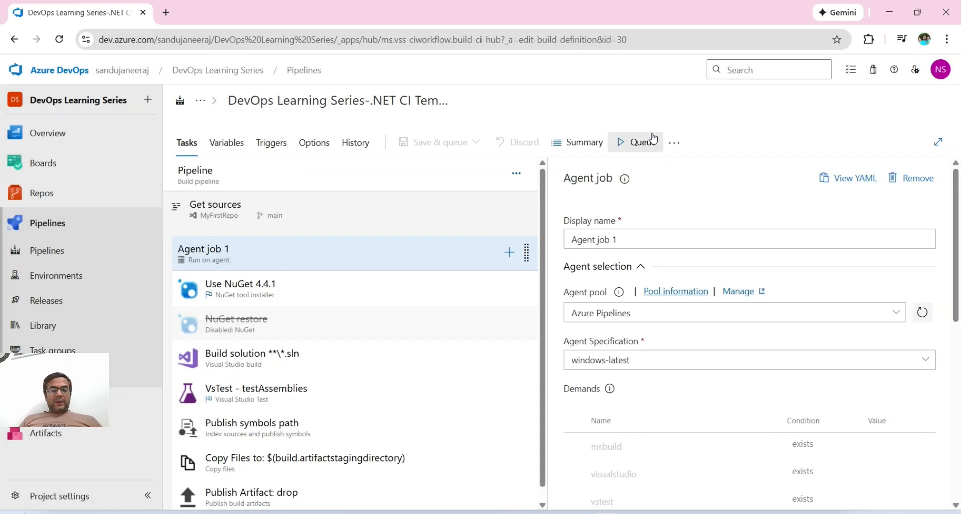